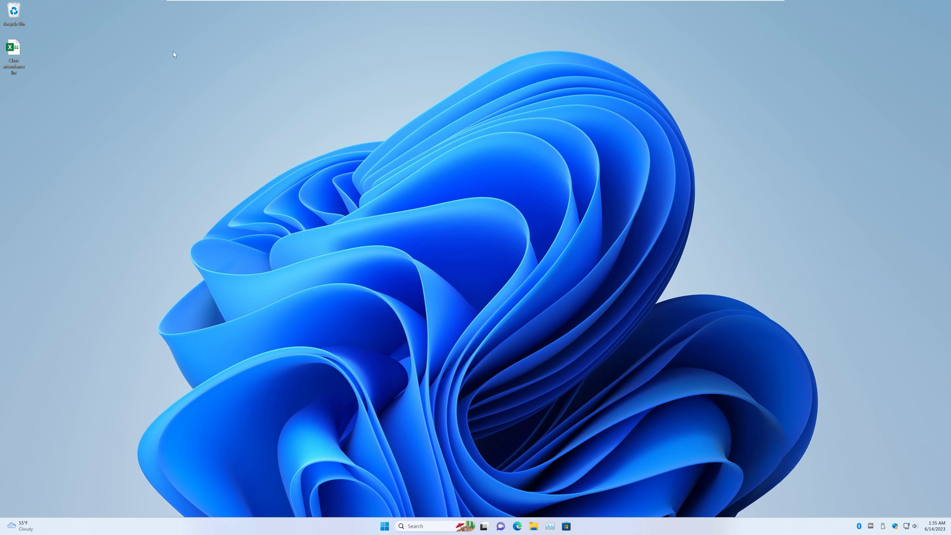
{"action": "double_click", "coordinate": [13, 60]}
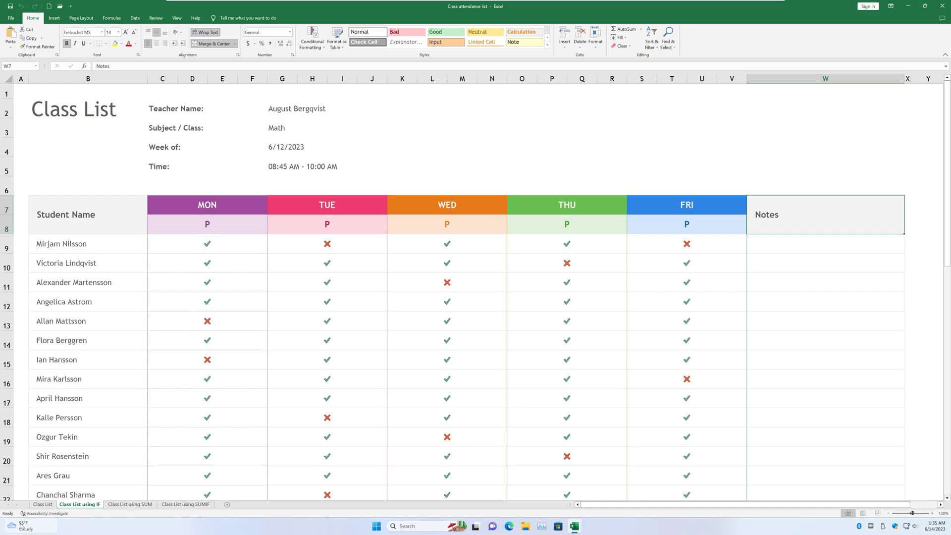
{"action": "left_click", "coordinate": [40, 505]}
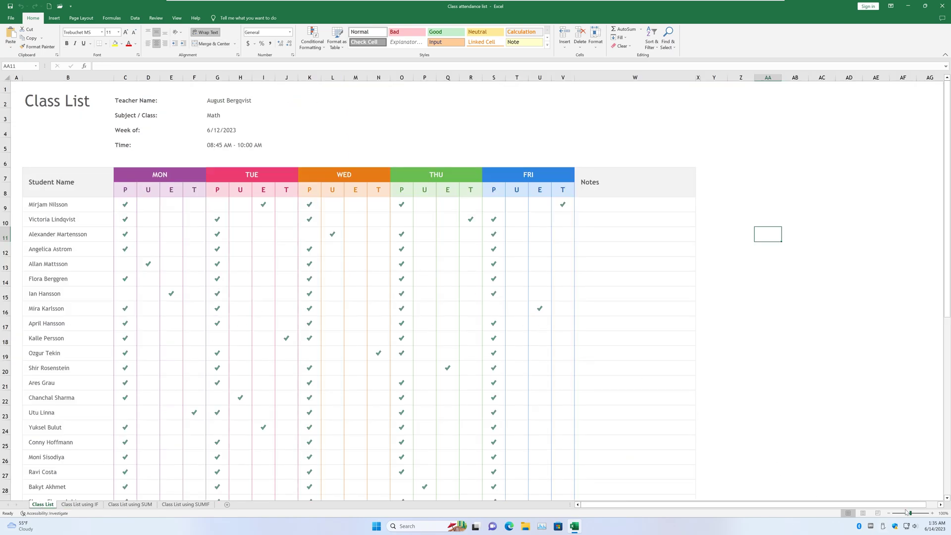
{"action": "left_click", "coordinate": [933, 515]}
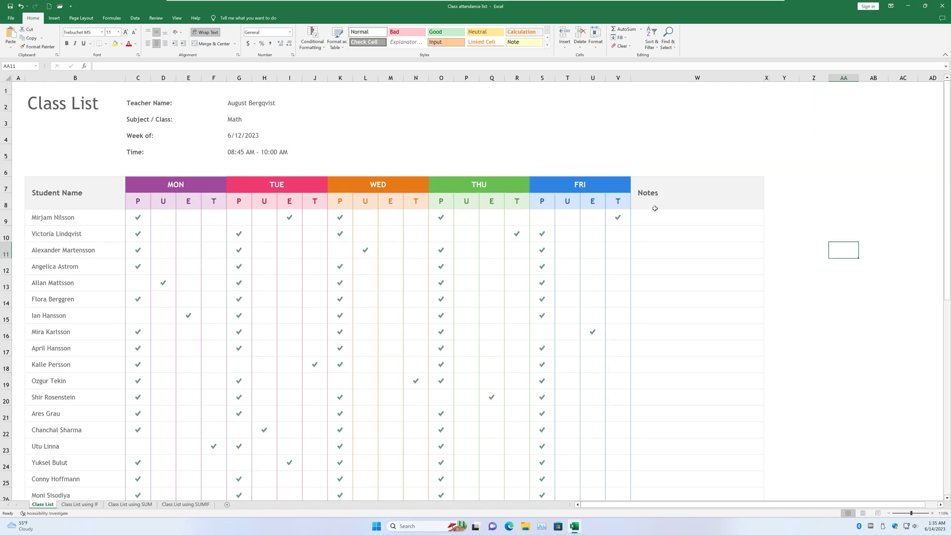
{"action": "left_click", "coordinate": [700, 202]}
{"action": "left_click", "coordinate": [693, 218]}
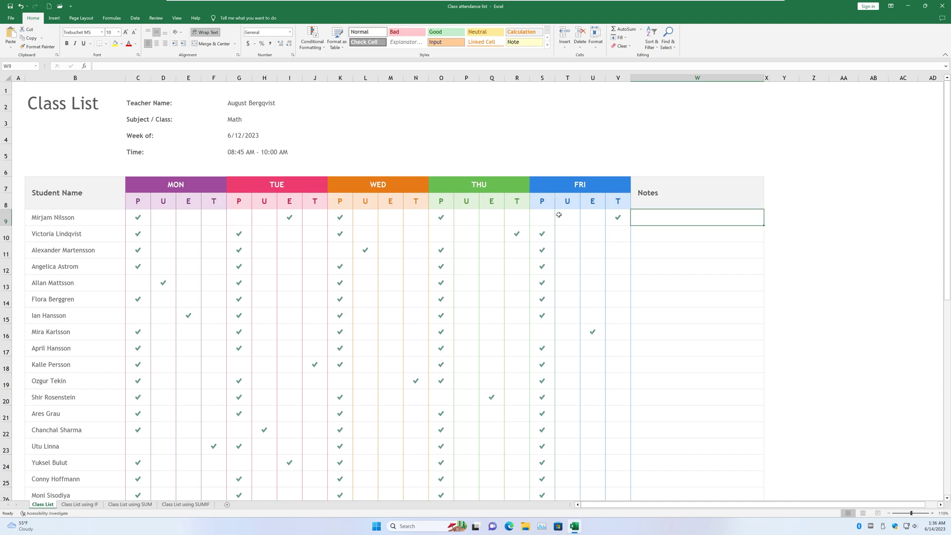
{"action": "scroll", "coordinate": [486, 435], "scroll_direction": "down", "scroll_amount": 3}
{"action": "scroll", "coordinate": [476, 378], "scroll_direction": "down", "scroll_amount": 10}
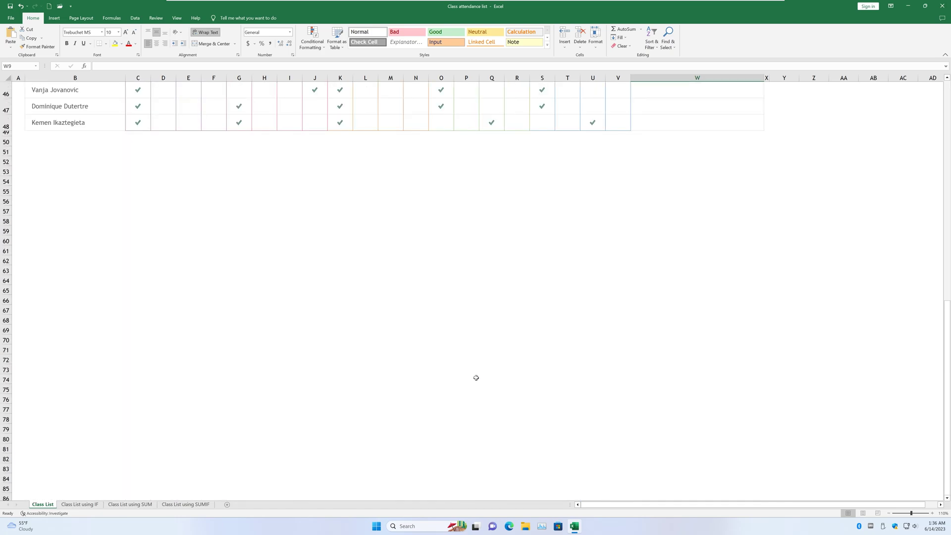
{"action": "scroll", "coordinate": [475, 378], "scroll_direction": "up", "scroll_amount": 13}
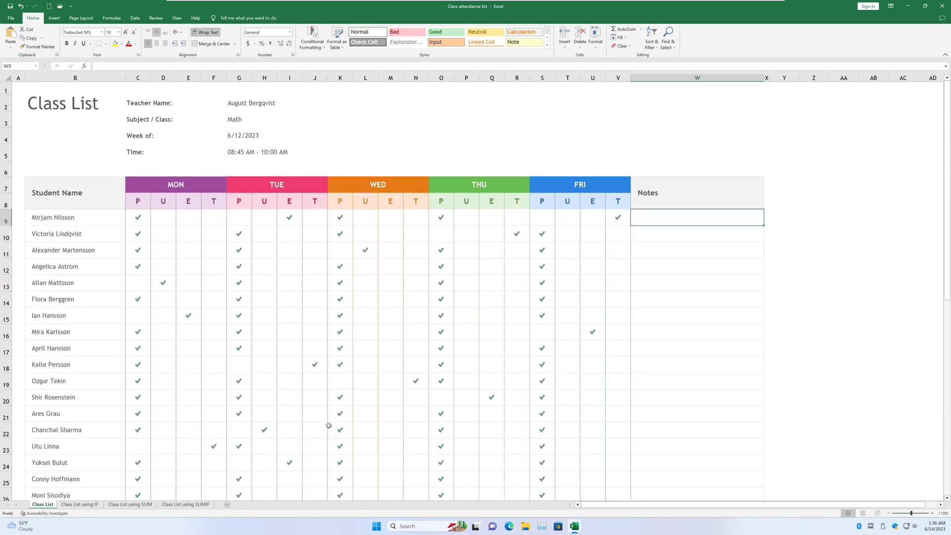
{"action": "left_click", "coordinate": [89, 504]}
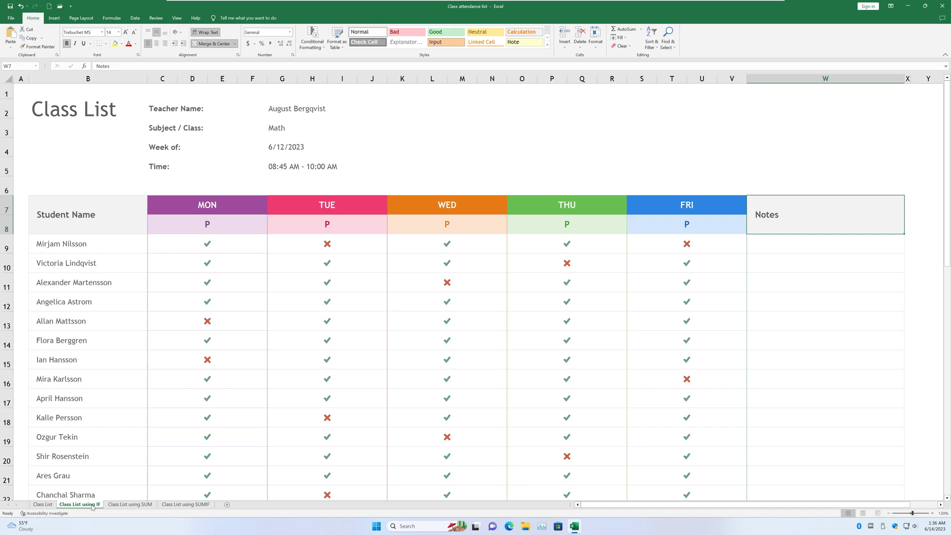
{"action": "left_click", "coordinate": [138, 505]}
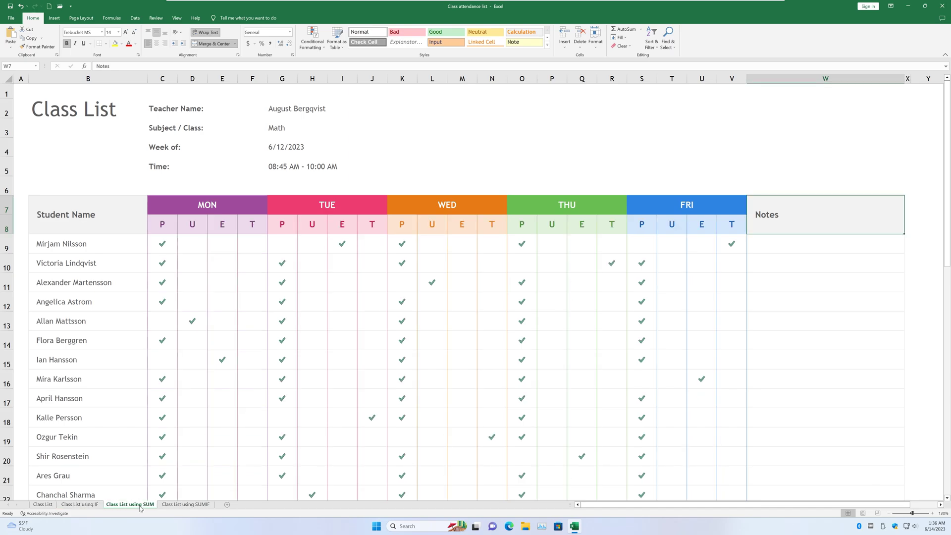
{"action": "left_click", "coordinate": [181, 506]}
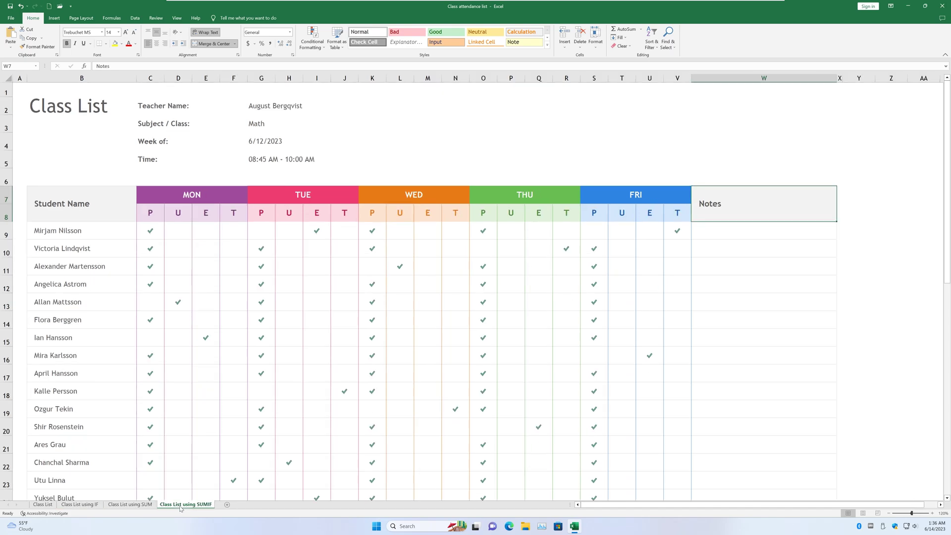
{"action": "left_click", "coordinate": [89, 505]}
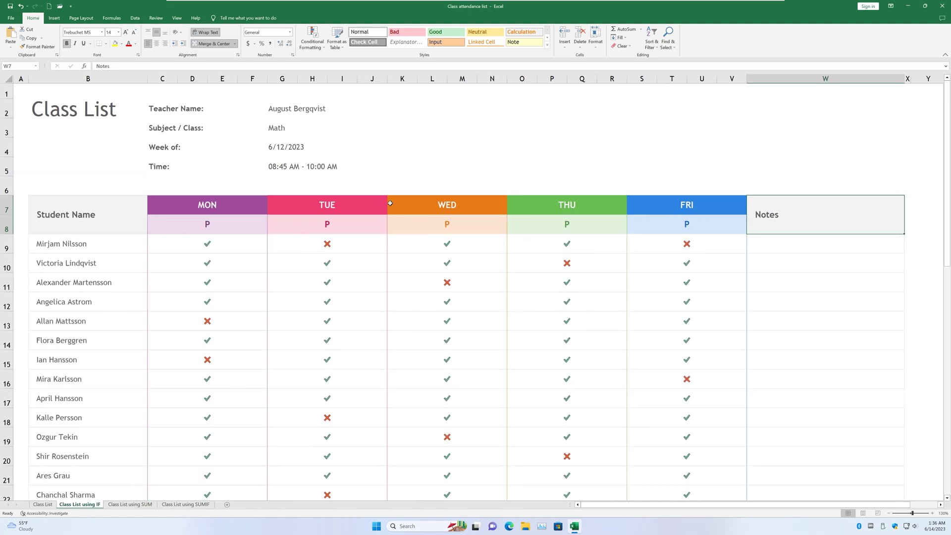
- Select cell W9, the first student's Notes cell, on the Class List using IF sheet
{"action": "left_click", "coordinate": [859, 249]}
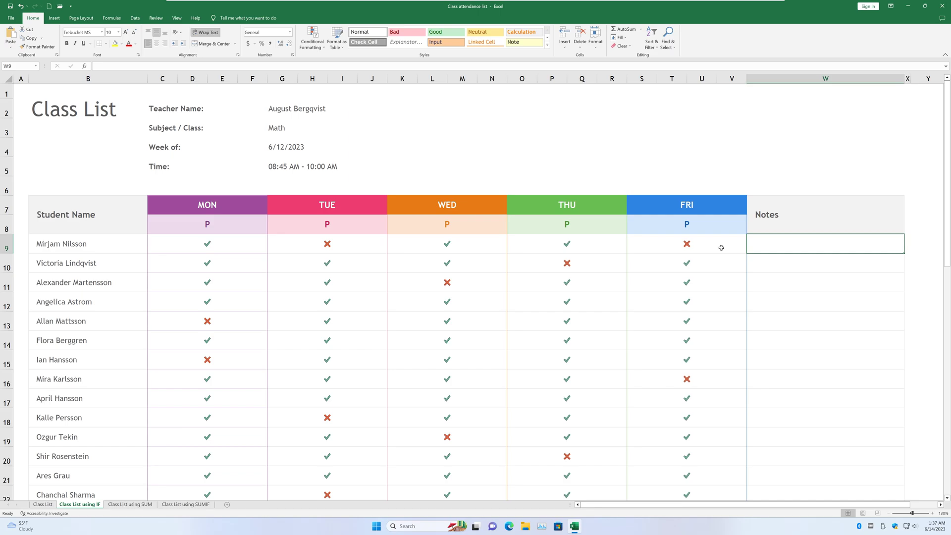
- Begin W9's formula as =IF(C9+G9+K9+O9+S9>=4, adding Monday-to-Friday attendance cells
{"action": "type", "text": "=IF("}
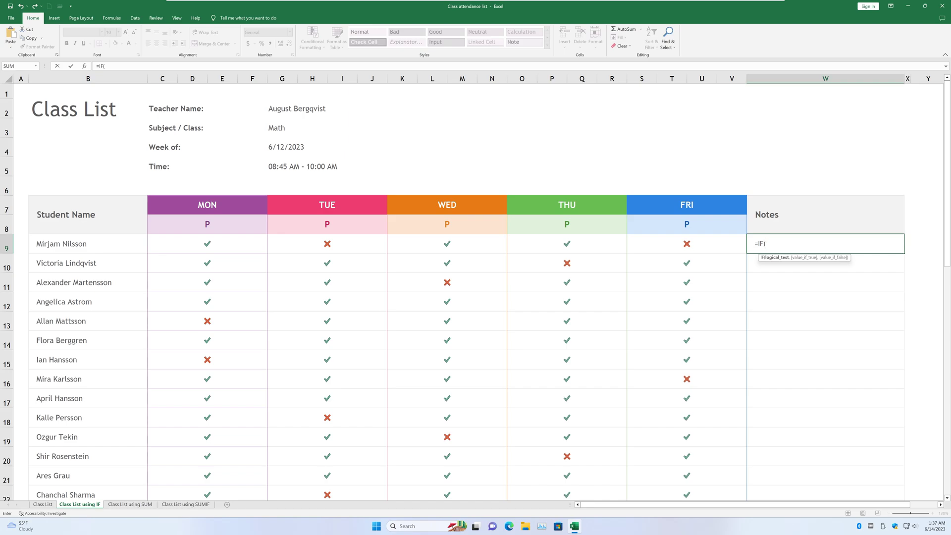
{"action": "left_click", "coordinate": [218, 244]}
{"action": "type", "text": "+"}
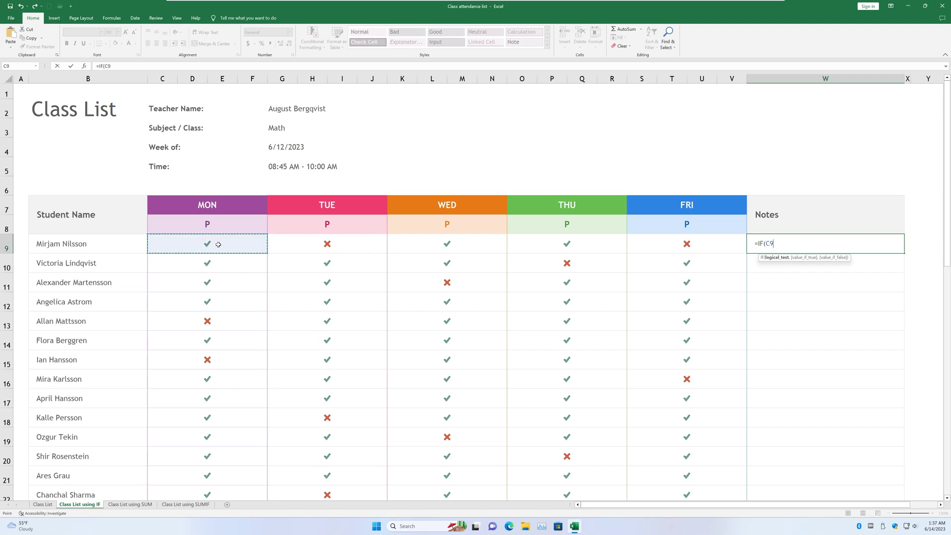
{"action": "left_click", "coordinate": [284, 244]}
{"action": "type", "text": "+"}
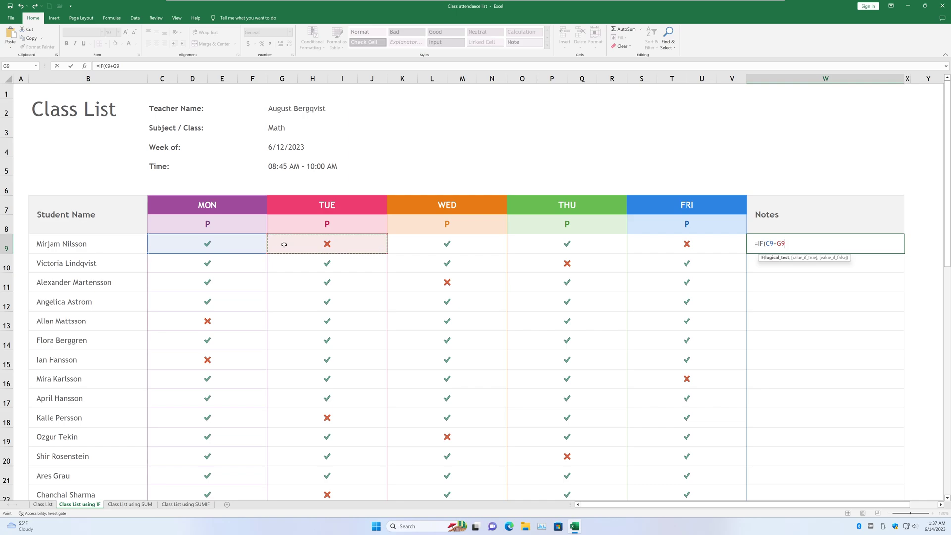
{"action": "left_click", "coordinate": [411, 246]}
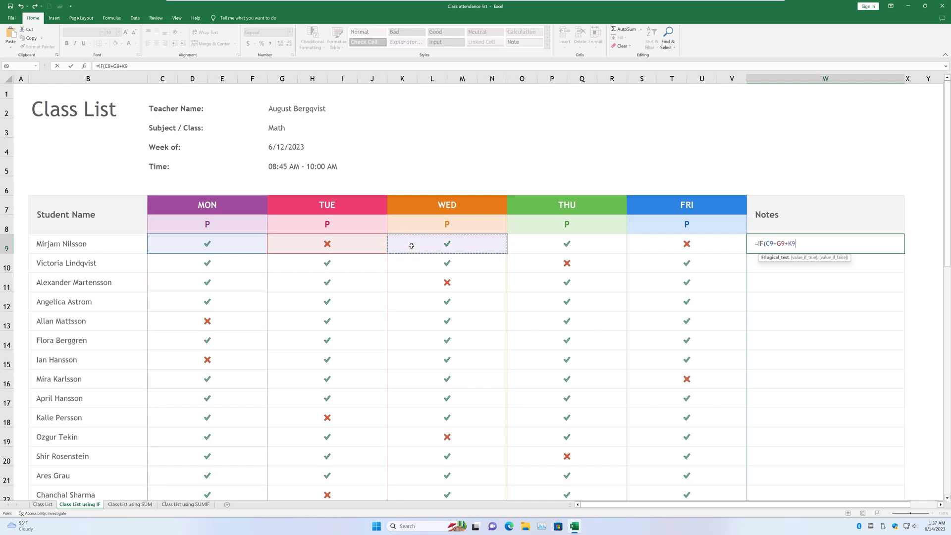
{"action": "type", "text": "+"}
{"action": "left_click", "coordinate": [539, 248]}
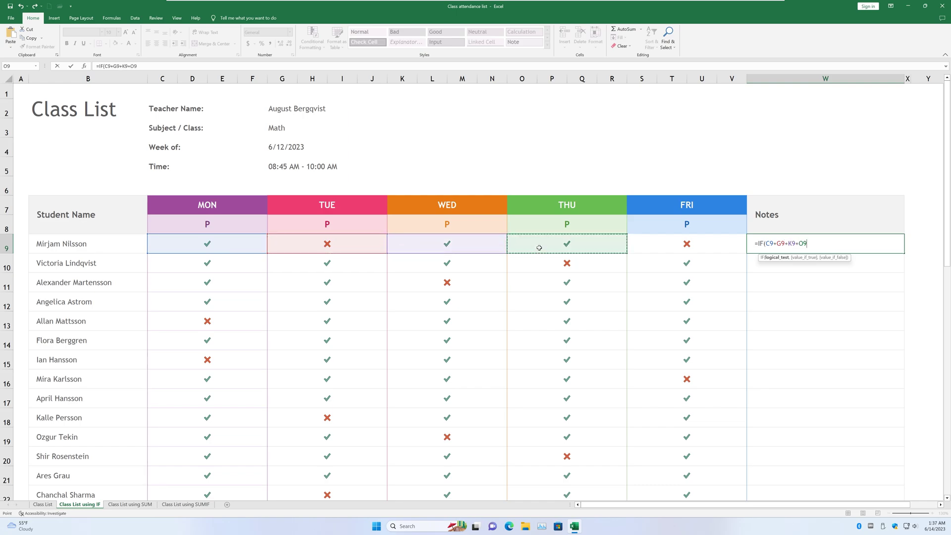
{"action": "type", "text": "+"}
{"action": "left_click", "coordinate": [659, 251]}
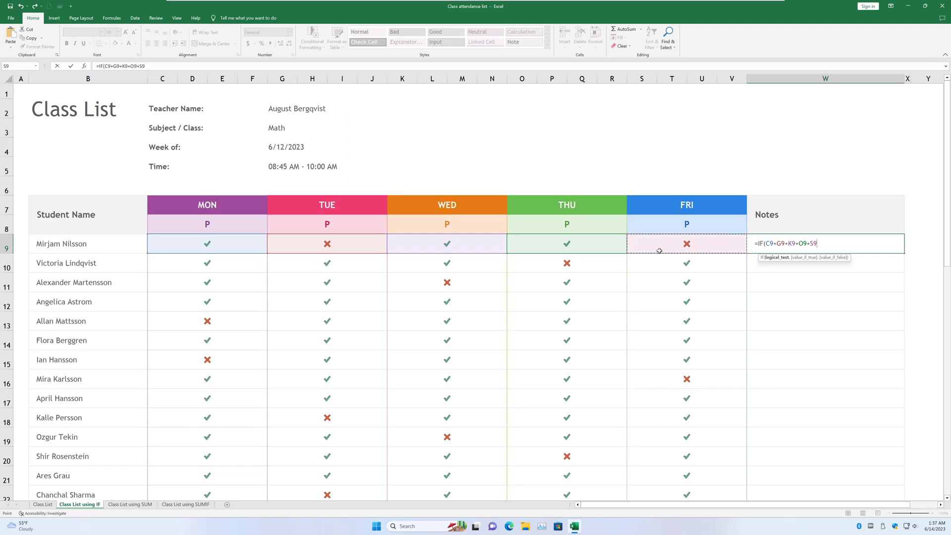
{"action": "type", "text": ">=4"}
- Close W9's IF formula with the results "Award" and "No award"
{"action": "type", "text": ","}
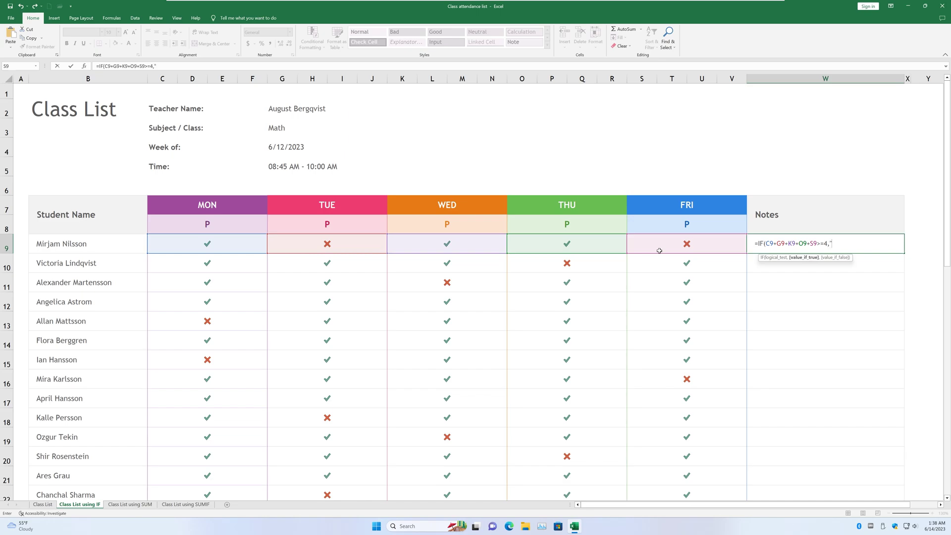
{"action": "type", "text": "\"Award\""}
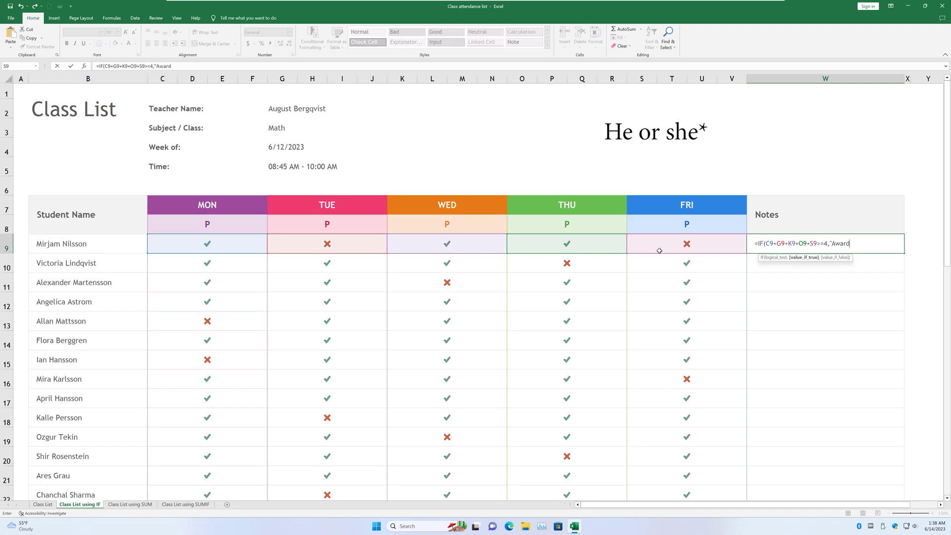
{"action": "type", "text": ","}
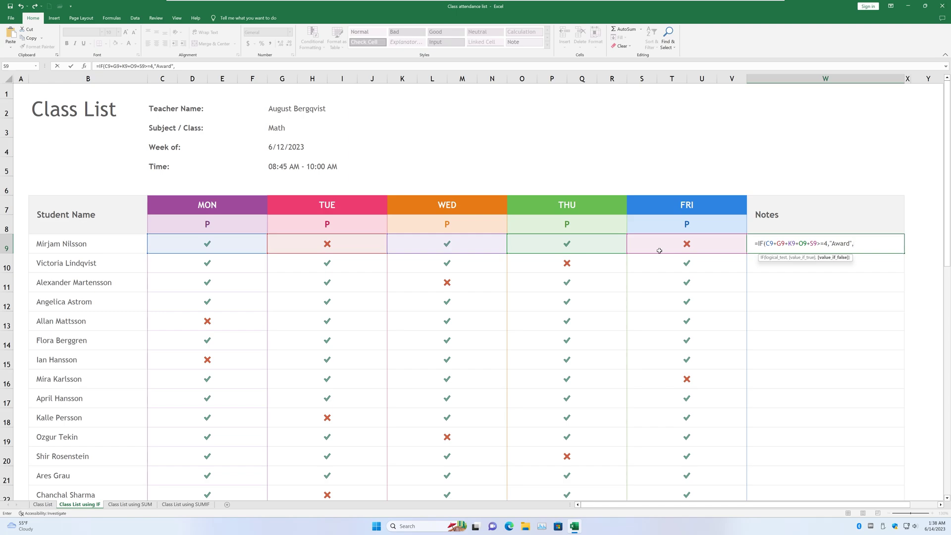
{"action": "type", "text": "\"No award\")"}
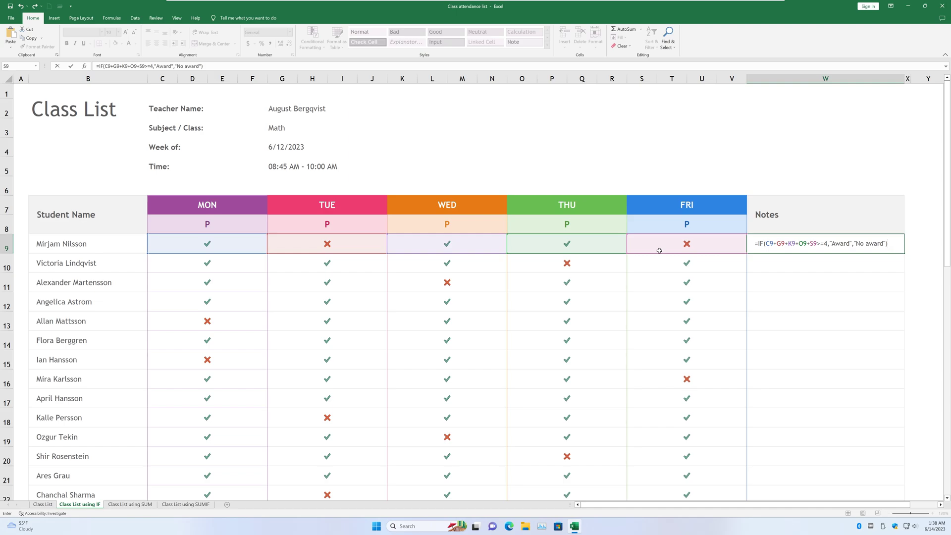
- Enter the IF formula so W9 shows No award, and verify row 9's crosses are 0 and ticks 1
{"action": "key", "text": "Return"}
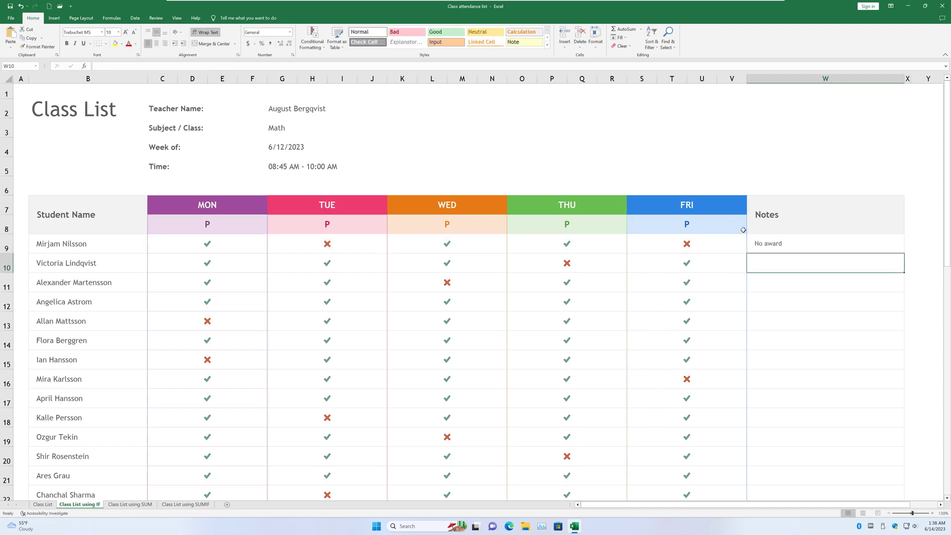
{"action": "left_click", "coordinate": [790, 243]}
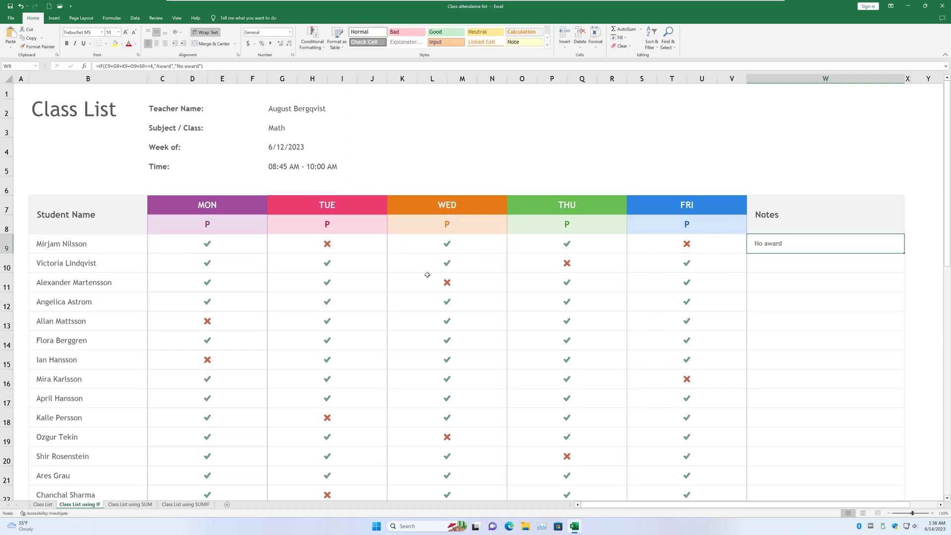
{"action": "left_click", "coordinate": [184, 247]}
{"action": "left_click", "coordinate": [485, 244]}
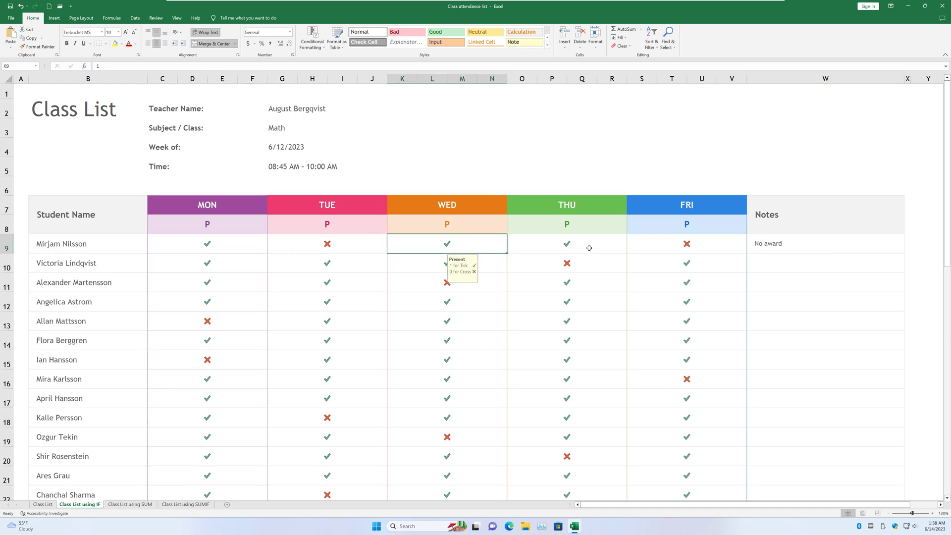
{"action": "left_click", "coordinate": [590, 248]}
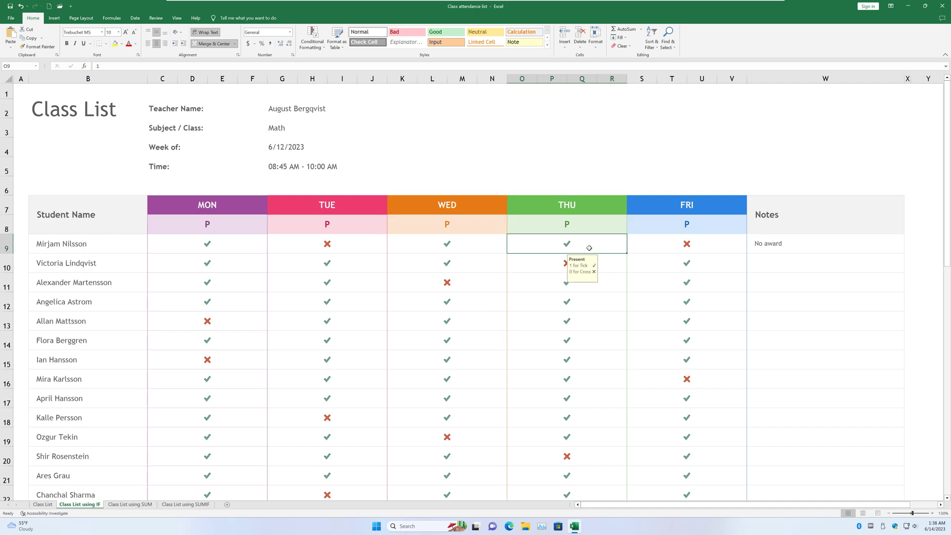
{"action": "left_click", "coordinate": [190, 251]}
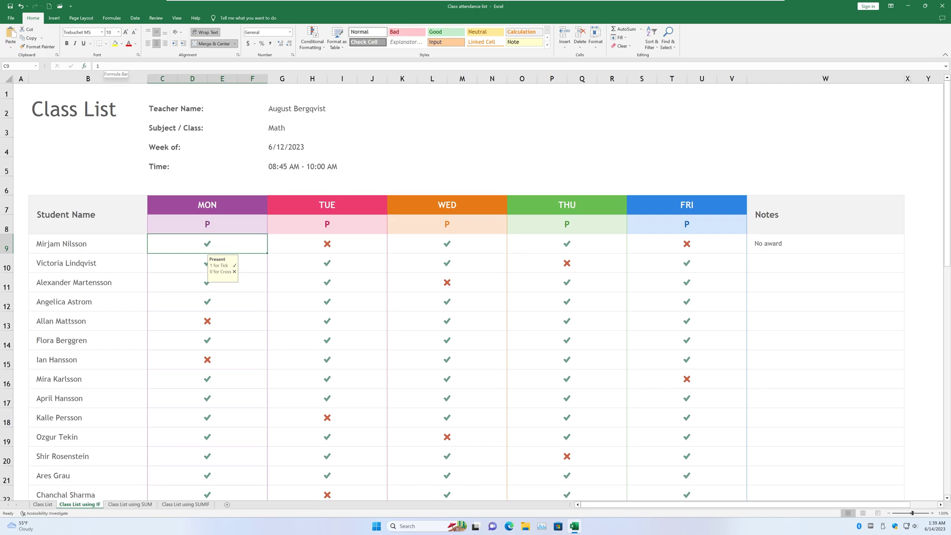
{"action": "left_click", "coordinate": [308, 242]}
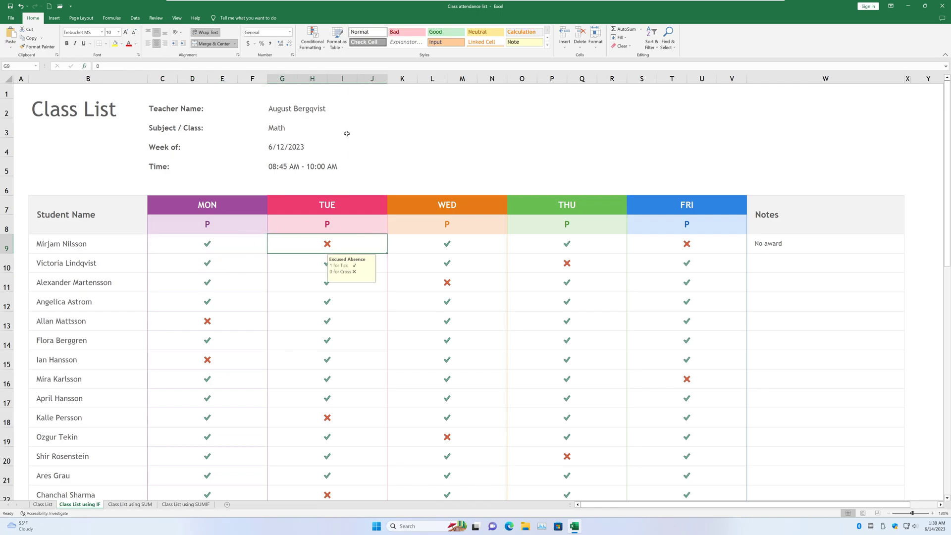
{"action": "left_click", "coordinate": [395, 242]}
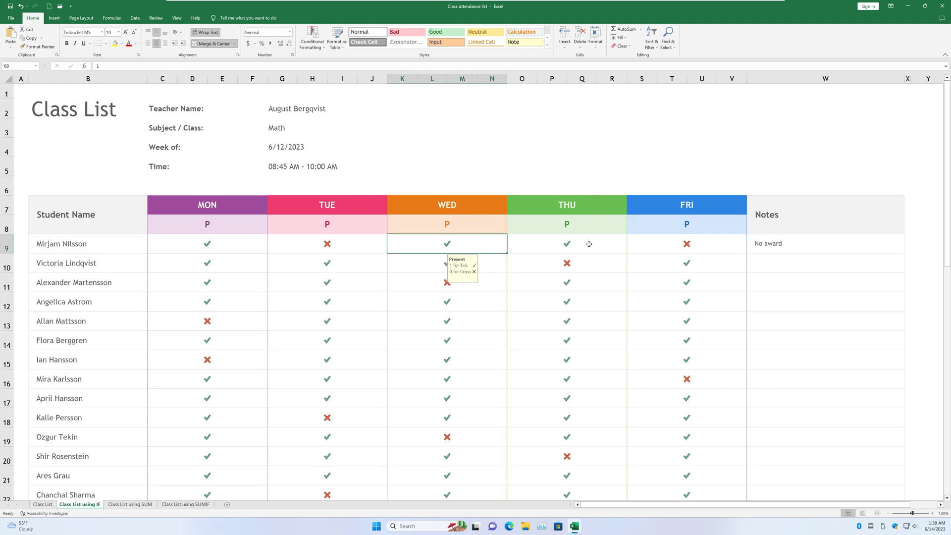
- Fill W9's award formula down to row 48 and spot-check a Friday value in row 10
{"action": "left_click", "coordinate": [872, 247]}
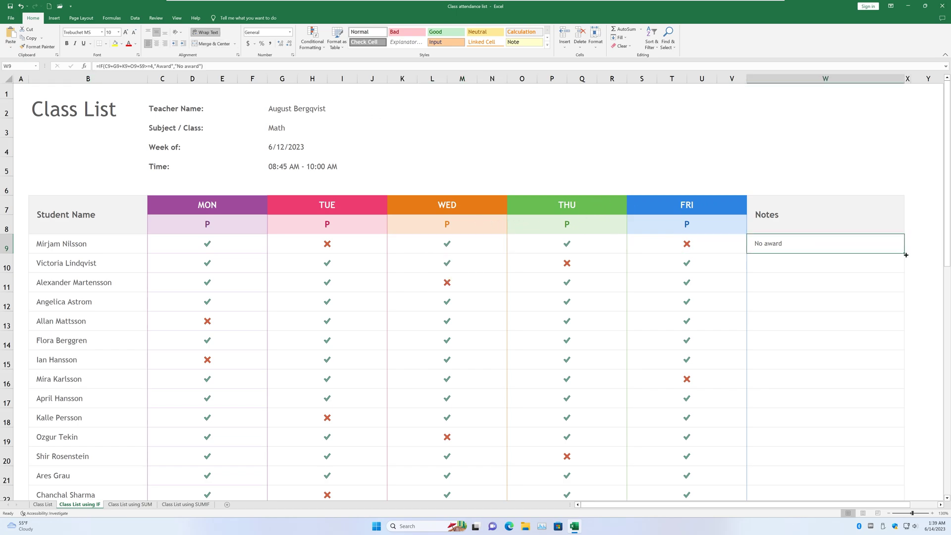
{"action": "left_click_drag", "start_coordinate": [905, 254], "coordinate": [887, 470]}
{"action": "scroll", "coordinate": [883, 366], "scroll_direction": "up", "scroll_amount": 6}
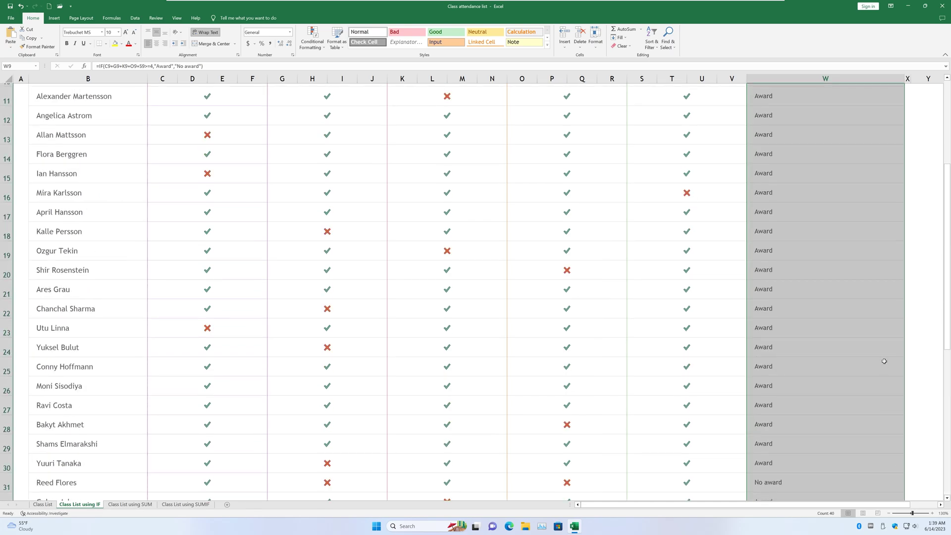
{"action": "scroll", "coordinate": [883, 359], "scroll_direction": "up", "scroll_amount": 4}
{"action": "left_click", "coordinate": [644, 259]}
{"action": "scroll", "coordinate": [793, 337], "scroll_direction": "down", "scroll_amount": 2}
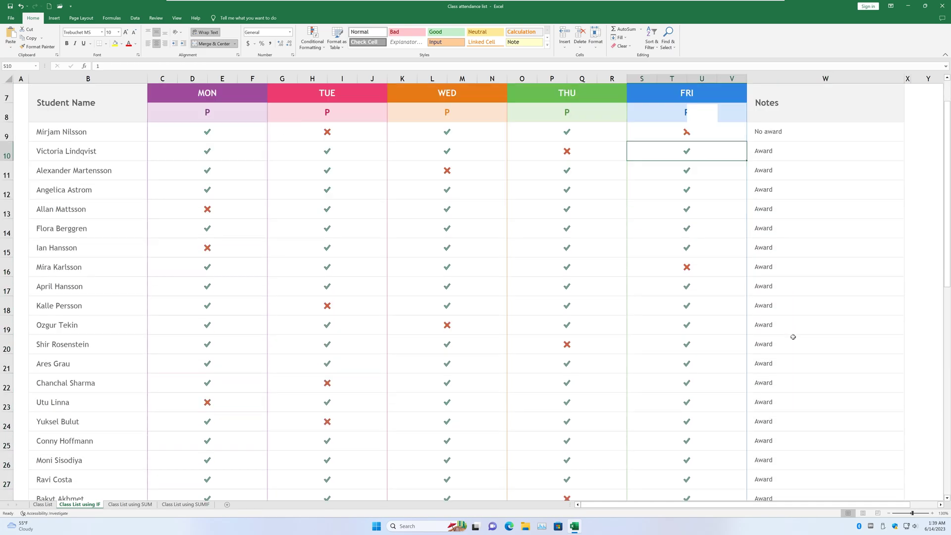
{"action": "scroll", "coordinate": [802, 297], "scroll_direction": "down", "scroll_amount": 1}
{"action": "scroll", "coordinate": [798, 283], "scroll_direction": "up", "scroll_amount": 1}
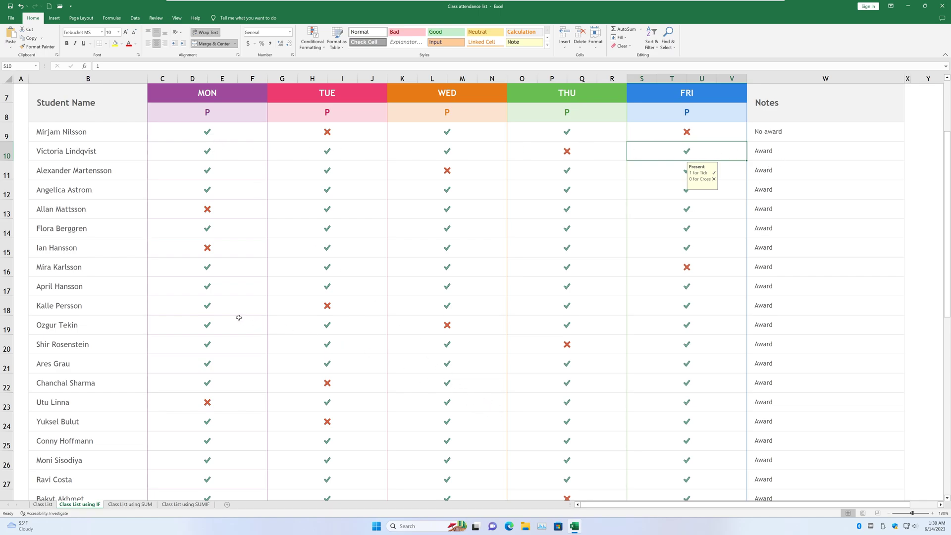
{"action": "left_click", "coordinate": [227, 304]}
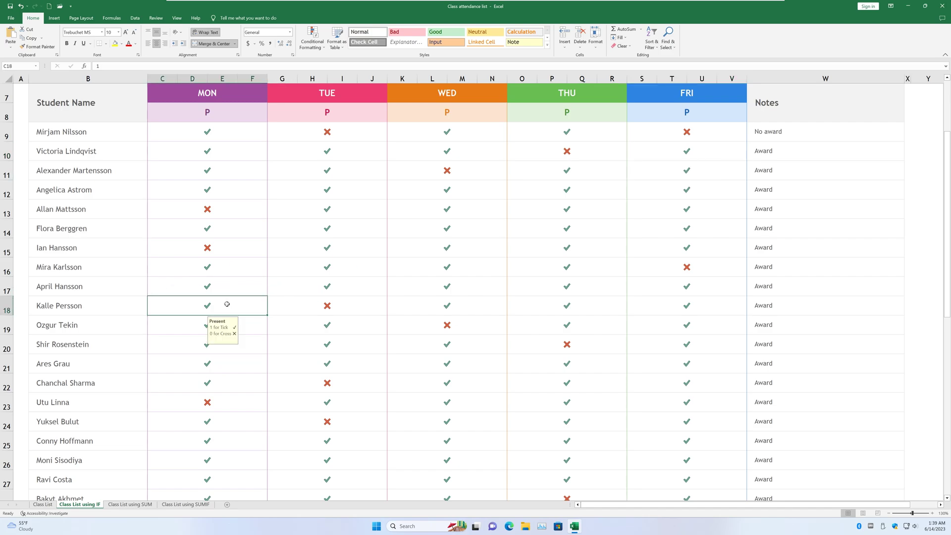
{"action": "left_click", "coordinate": [795, 311]}
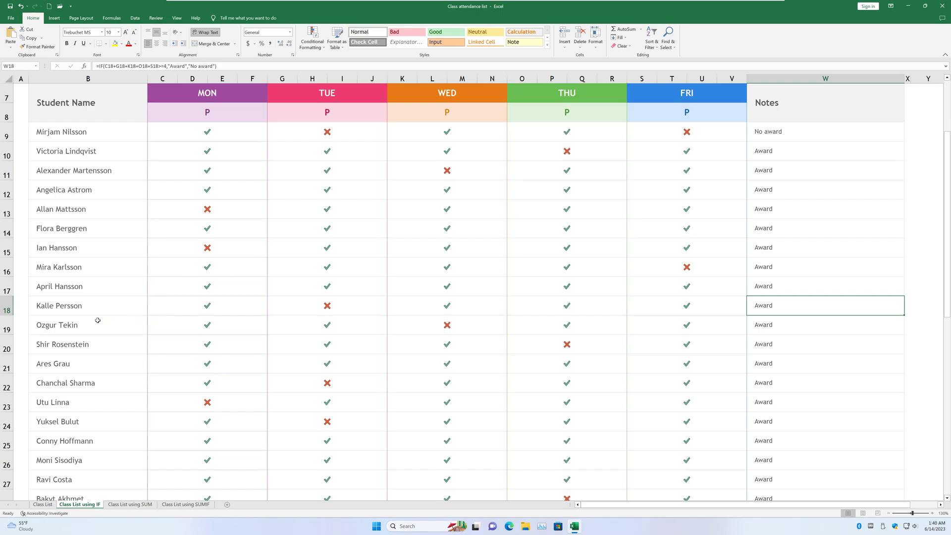
{"action": "left_click", "coordinate": [194, 317]}
{"action": "left_click", "coordinate": [197, 309]}
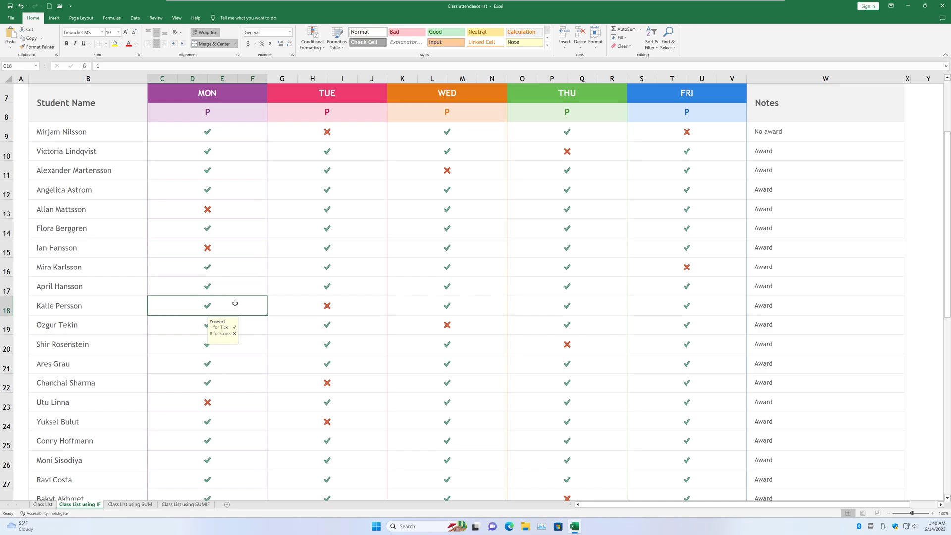
{"action": "left_click", "coordinate": [340, 313]}
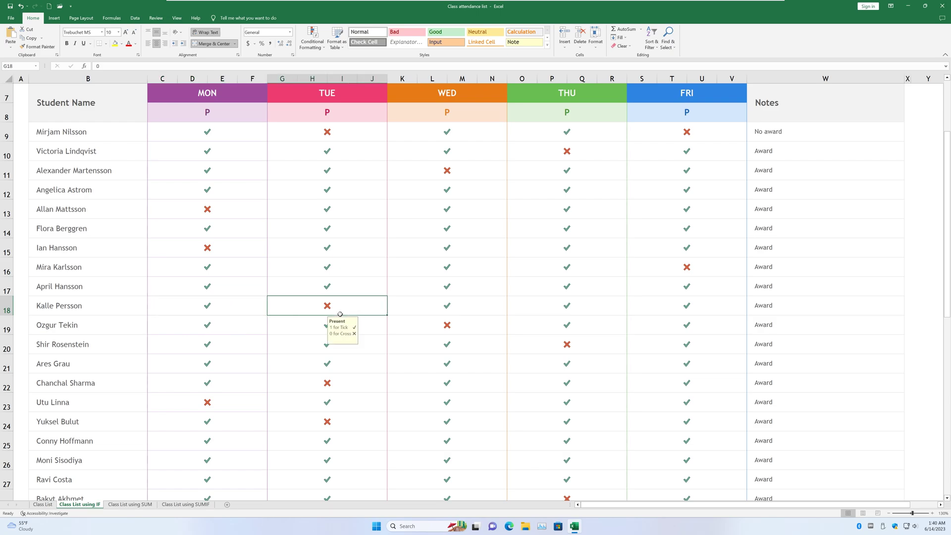
{"action": "left_click", "coordinate": [440, 308]}
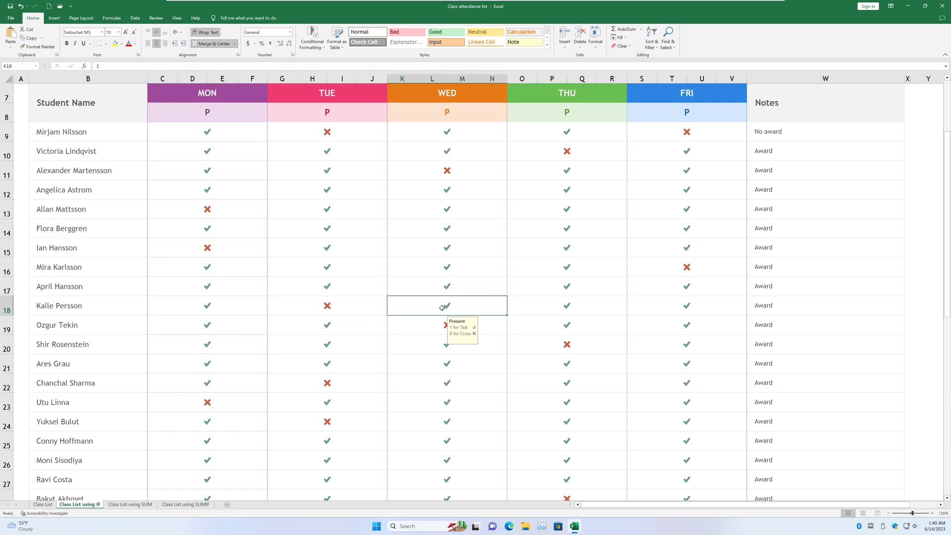
{"action": "left_click", "coordinate": [565, 306]}
{"action": "left_click", "coordinate": [676, 306]}
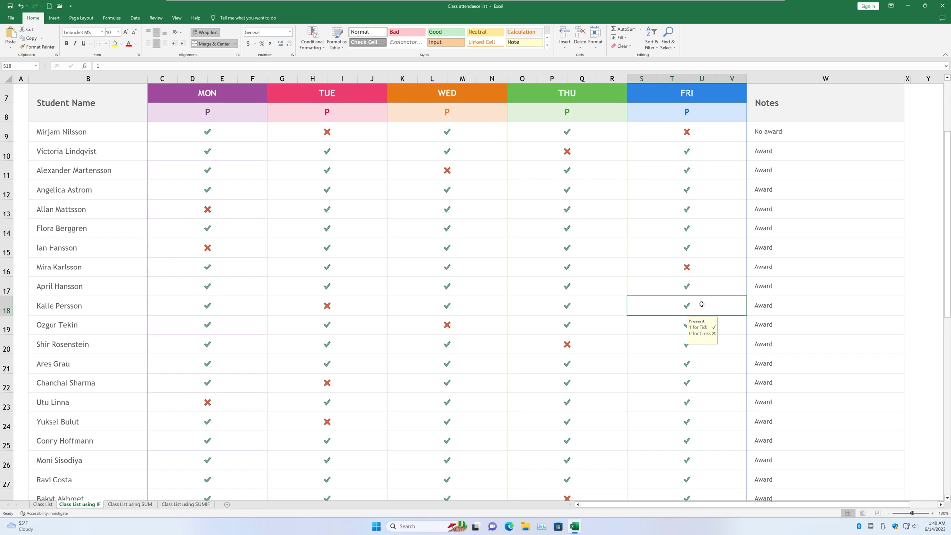
{"action": "left_click", "coordinate": [773, 306]}
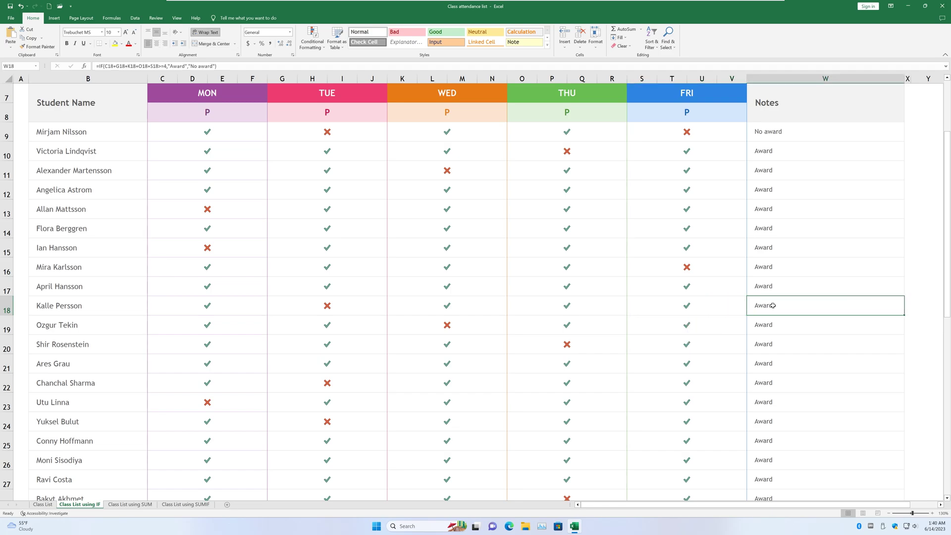
{"action": "scroll", "coordinate": [169, 343], "scroll_direction": "down", "scroll_amount": 7}
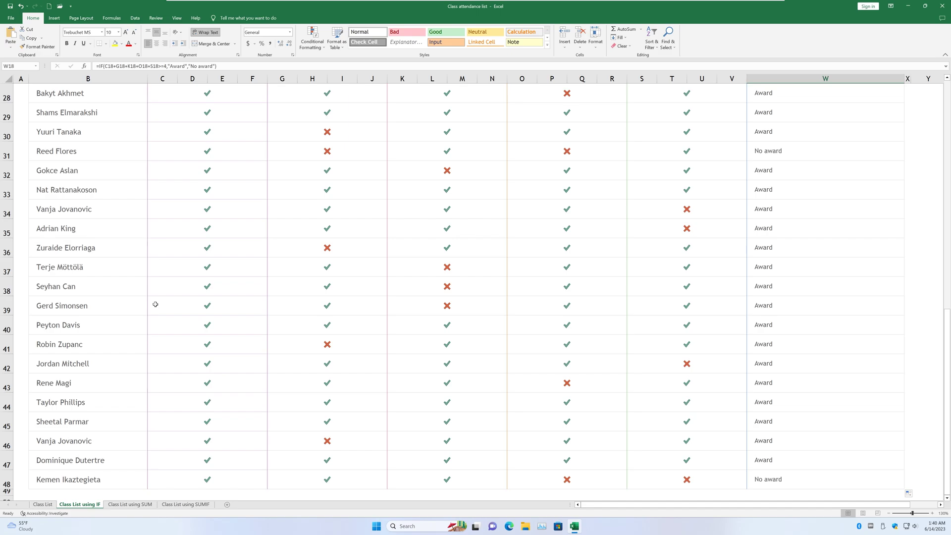
{"action": "left_click", "coordinate": [191, 307]}
{"action": "left_click", "coordinate": [302, 310]}
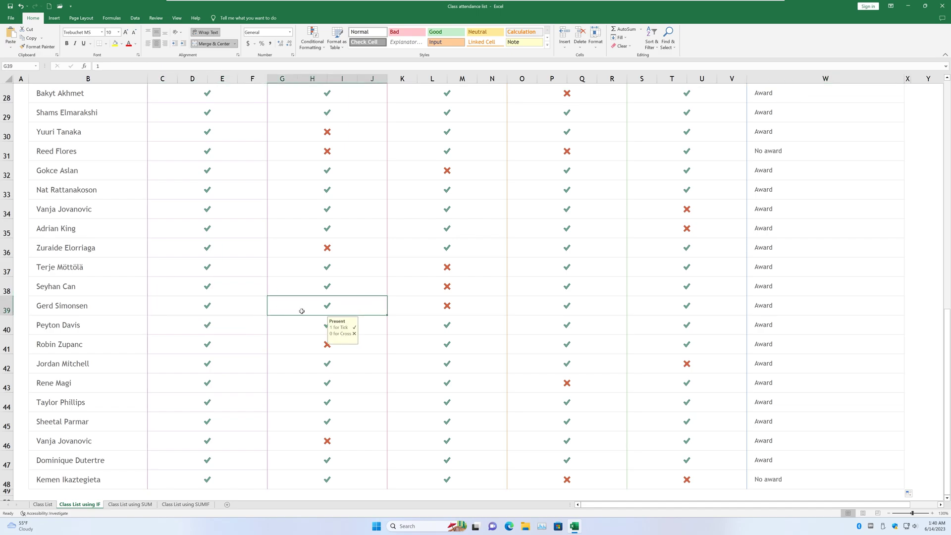
{"action": "left_click", "coordinate": [559, 306]}
{"action": "left_click", "coordinate": [708, 306]}
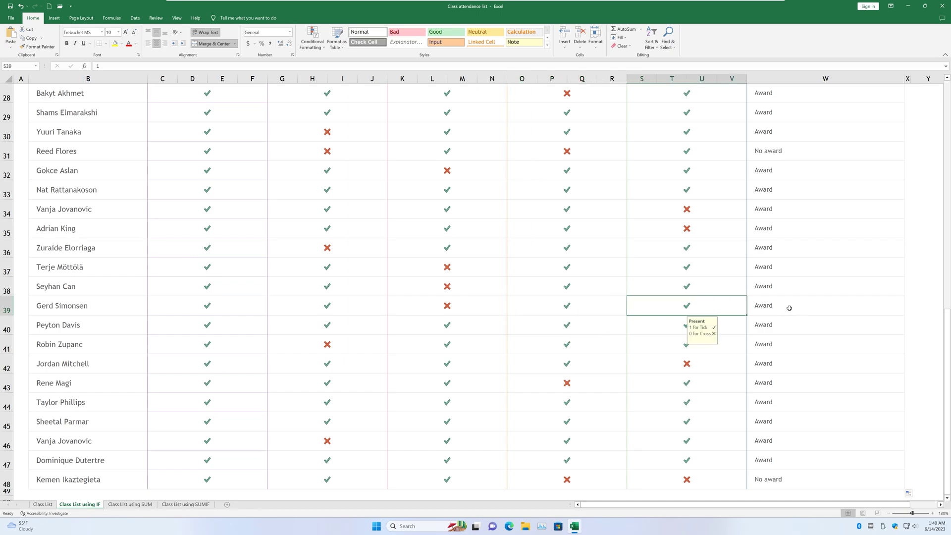
{"action": "left_click", "coordinate": [790, 308]}
{"action": "scroll", "coordinate": [250, 317], "scroll_direction": "down", "scroll_amount": 5}
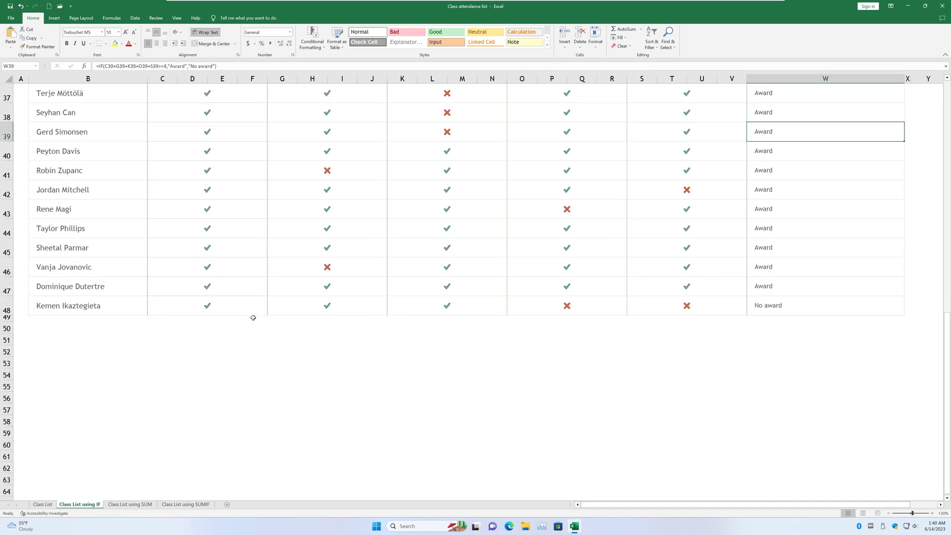
{"action": "scroll", "coordinate": [207, 290], "scroll_direction": "up", "scroll_amount": 1}
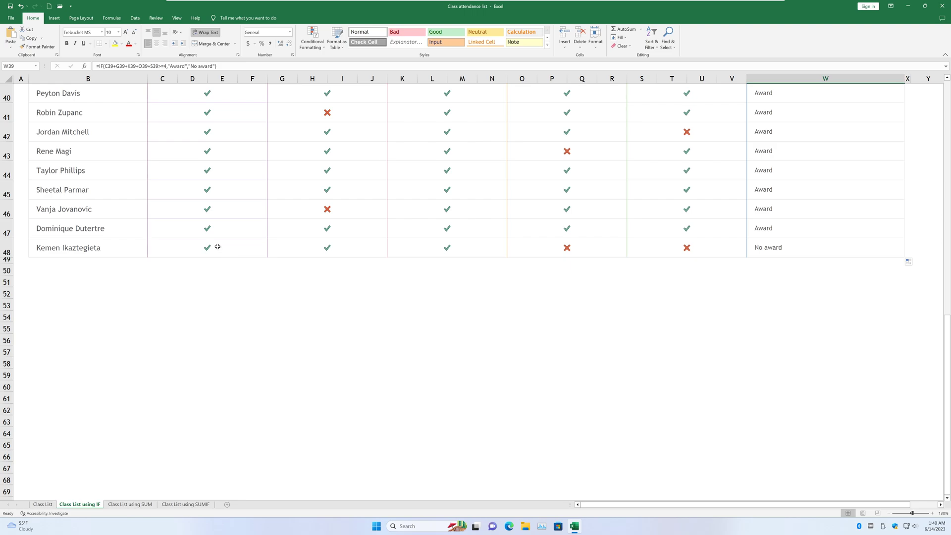
{"action": "left_click", "coordinate": [218, 246]}
{"action": "left_click", "coordinate": [361, 251]}
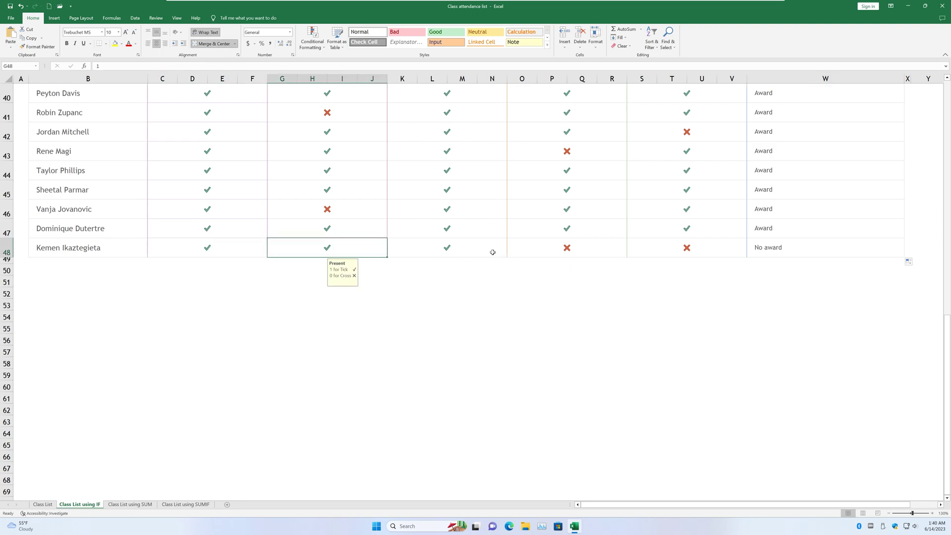
{"action": "left_click", "coordinate": [476, 244]}
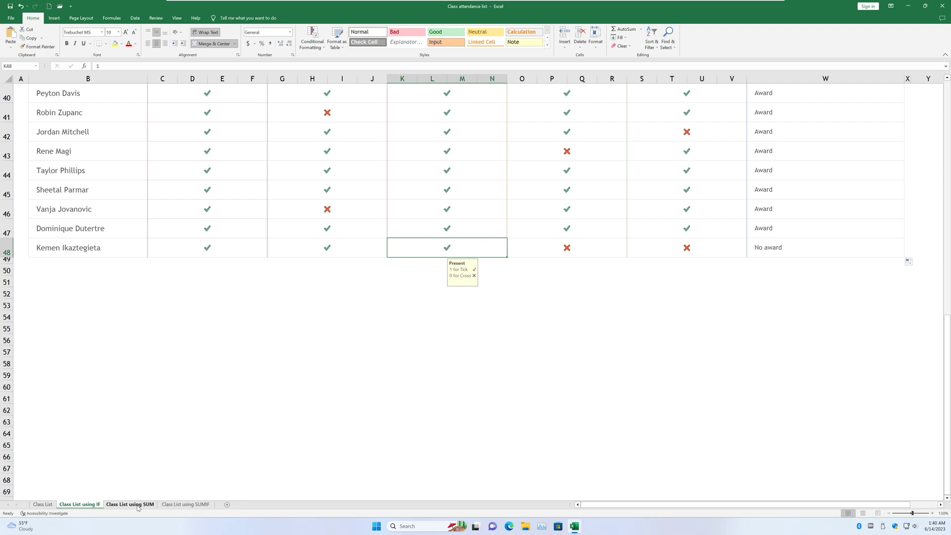
{"action": "scroll", "coordinate": [385, 323], "scroll_direction": "up", "scroll_amount": 11}
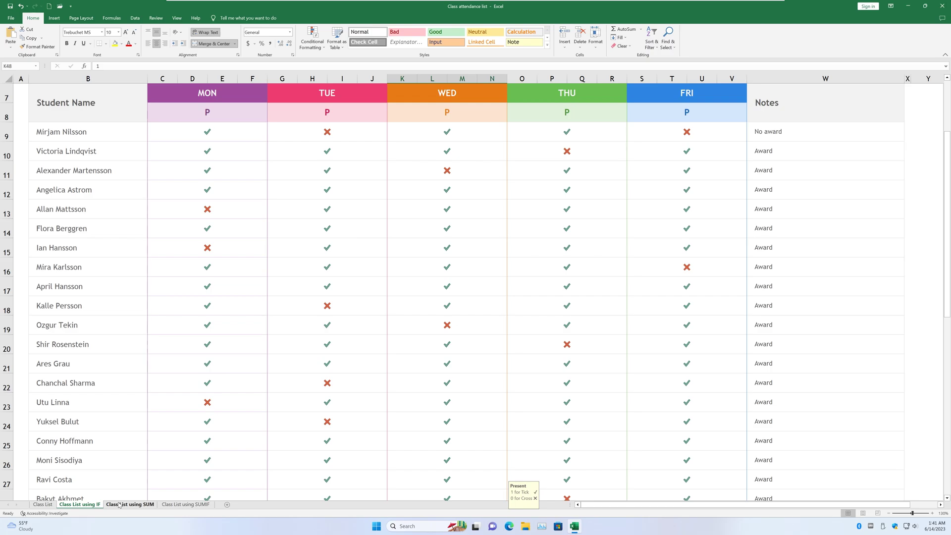
- On the Class List using SUM sheet, select W9 and begin a =SUM( formula
{"action": "left_click", "coordinate": [119, 504]}
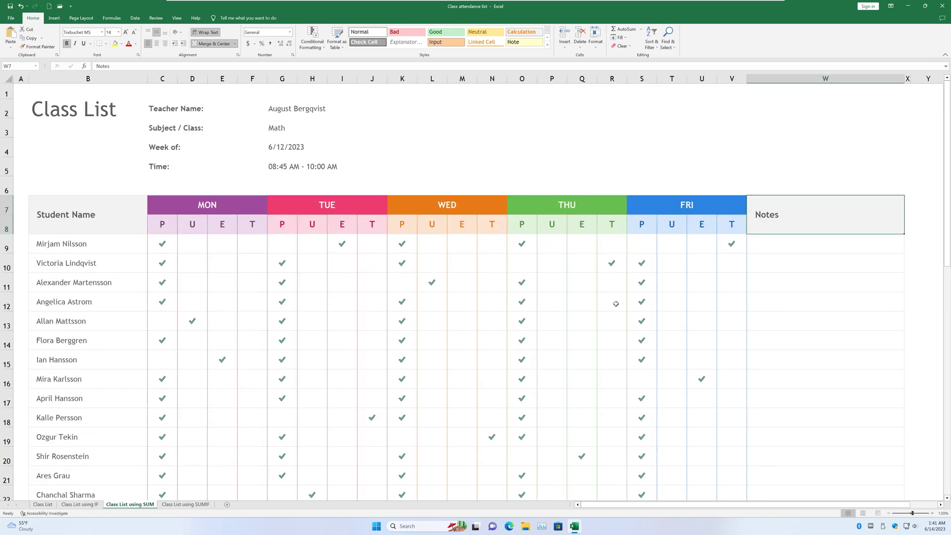
{"action": "left_click", "coordinate": [802, 241]}
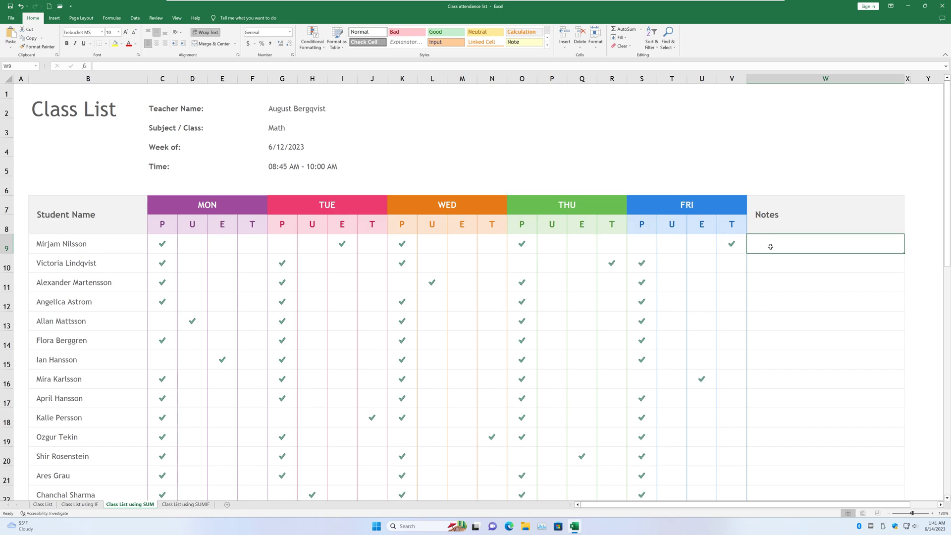
{"action": "type", "text": "=S"}
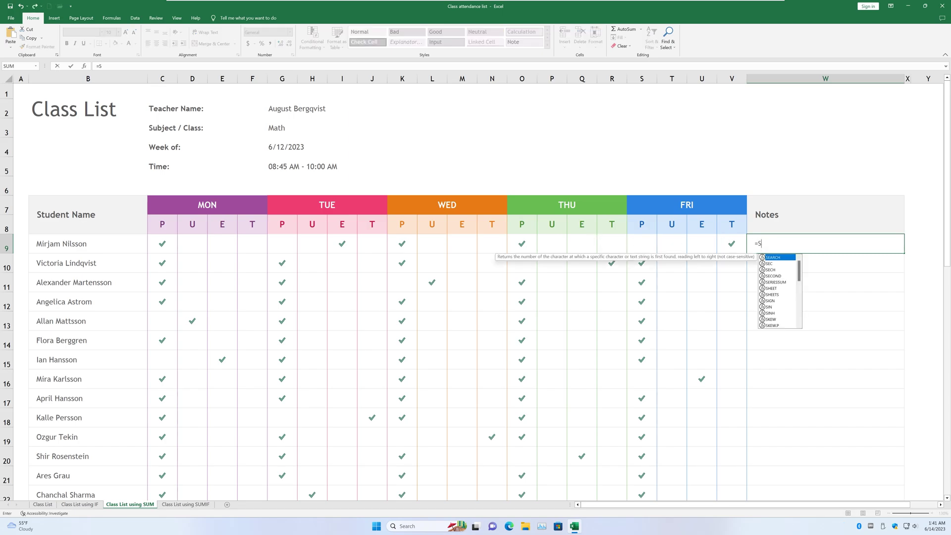
{"action": "type", "text": "UM("}
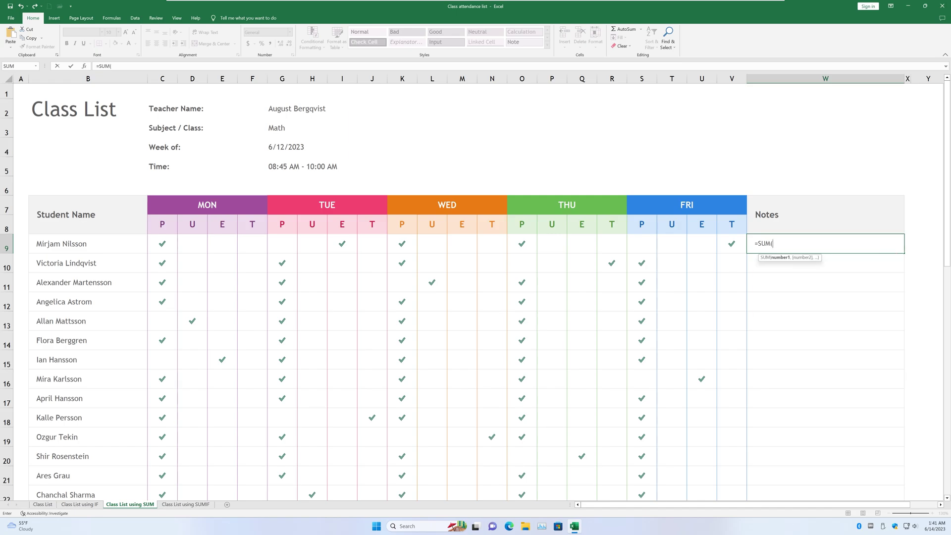
- Complete W9 as =SUM(C9,G9,K9,O9,S9), giving 3 present days
{"action": "left_click", "coordinate": [168, 247]}
{"action": "type", "text": ","}
{"action": "left_click", "coordinate": [283, 248]}
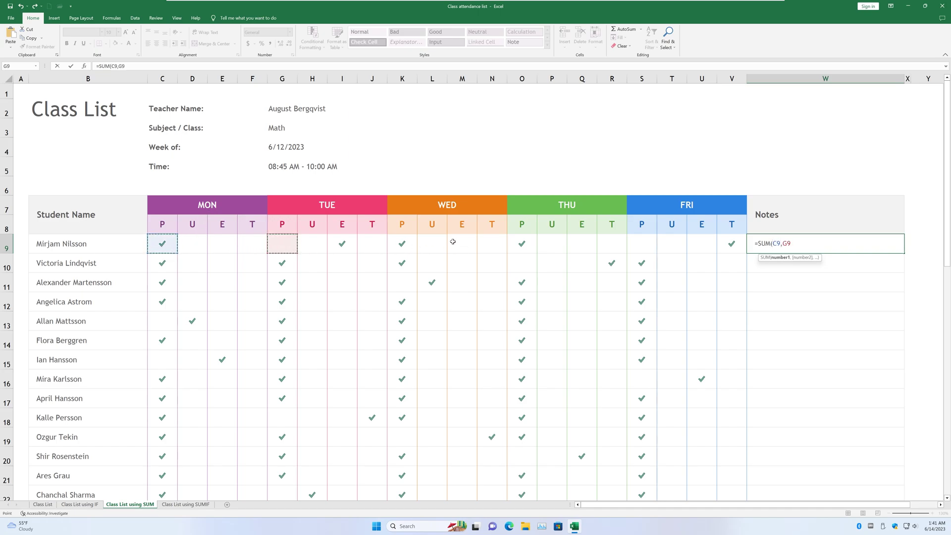
{"action": "type", "text": ","}
{"action": "left_click", "coordinate": [402, 245]}
{"action": "type", "text": ","}
{"action": "left_click", "coordinate": [522, 245]}
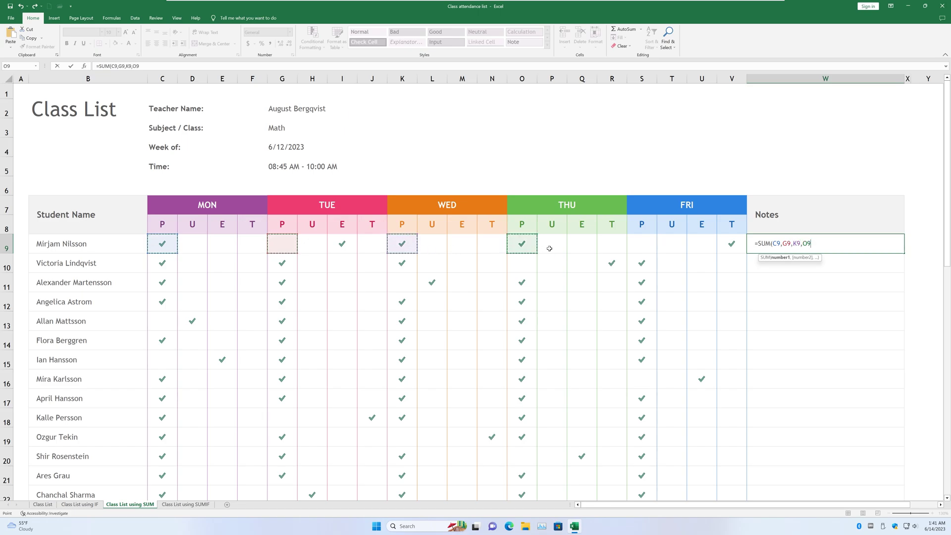
{"action": "type", "text": ","}
{"action": "left_click", "coordinate": [645, 246]}
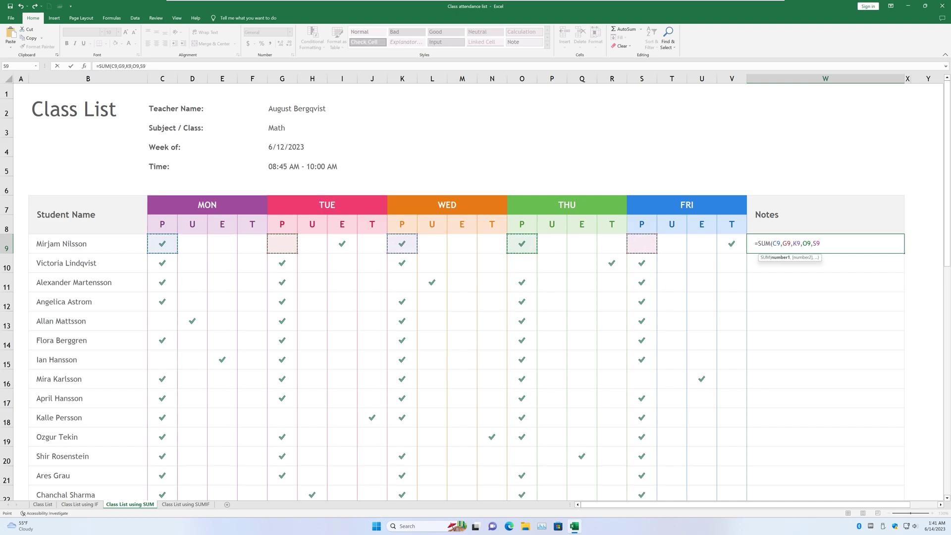
{"action": "type", "text": ")"}
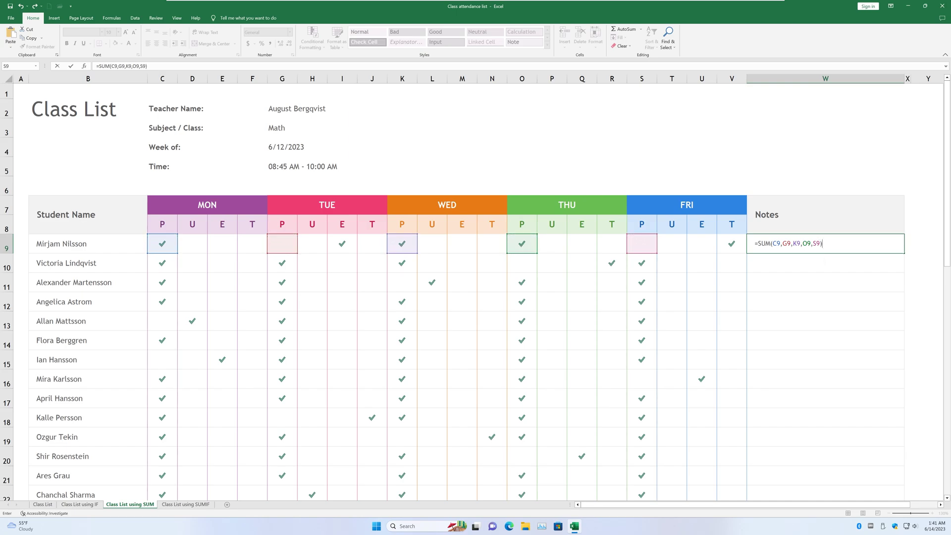
{"action": "key", "text": "Return"}
- Check the first student's five Present entries against W9's total
{"action": "left_click", "coordinate": [889, 246]}
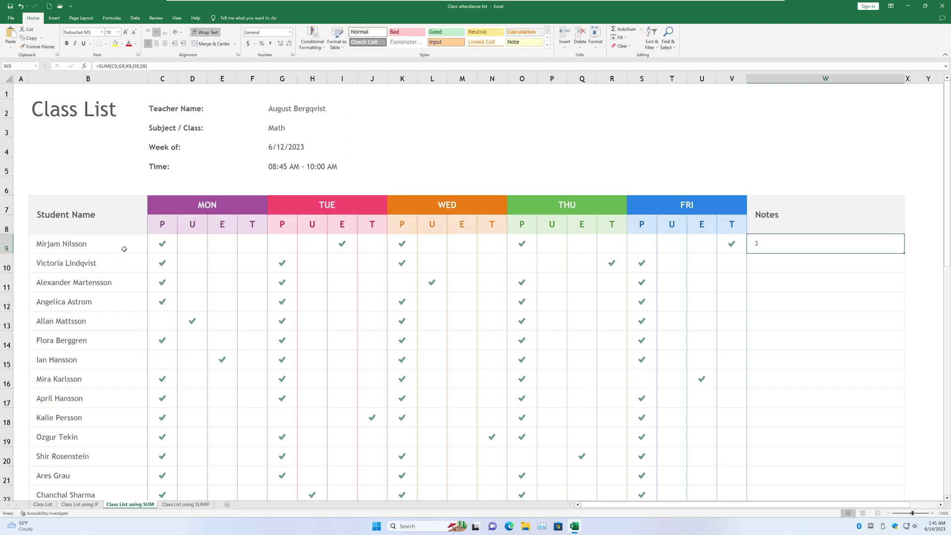
{"action": "left_click", "coordinate": [151, 246]}
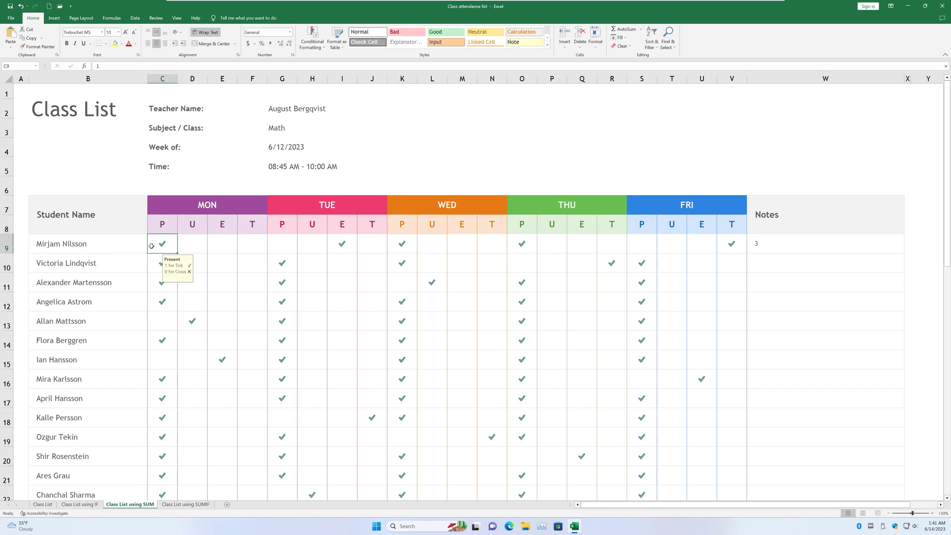
{"action": "left_click", "coordinate": [287, 247]}
{"action": "left_click", "coordinate": [409, 248]}
{"action": "left_click", "coordinate": [526, 250]}
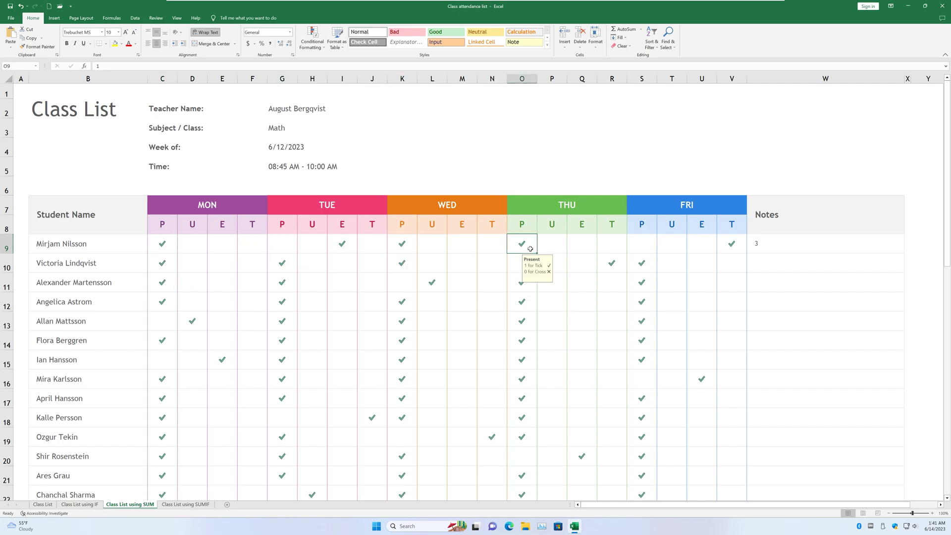
{"action": "left_click", "coordinate": [647, 250]}
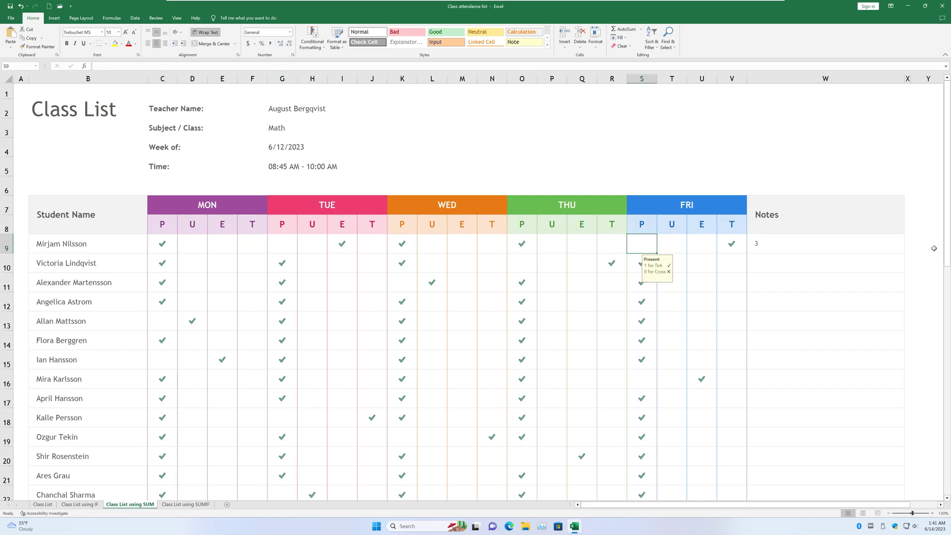
{"action": "left_click", "coordinate": [864, 242]}
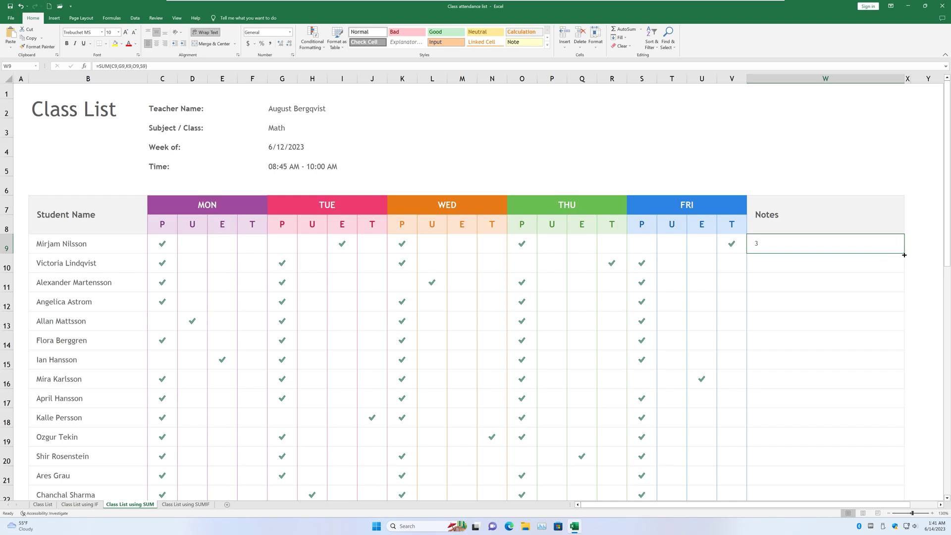
- Fill the SUM formula down to W48, verify row 11's total, then go to the SUMIF sheet
{"action": "left_click_drag", "start_coordinate": [905, 254], "coordinate": [902, 473]}
{"action": "scroll", "coordinate": [925, 390], "scroll_direction": "up", "scroll_amount": 9}
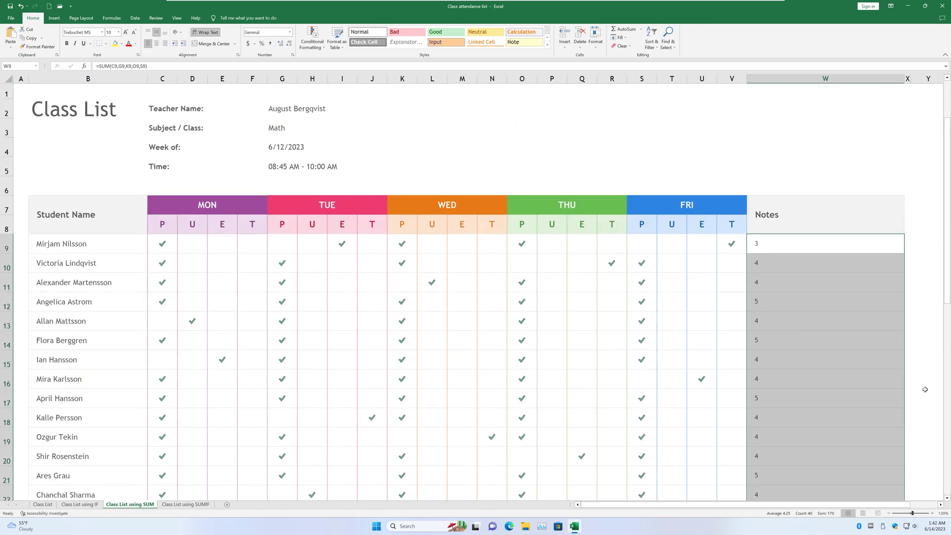
{"action": "left_click", "coordinate": [557, 319]}
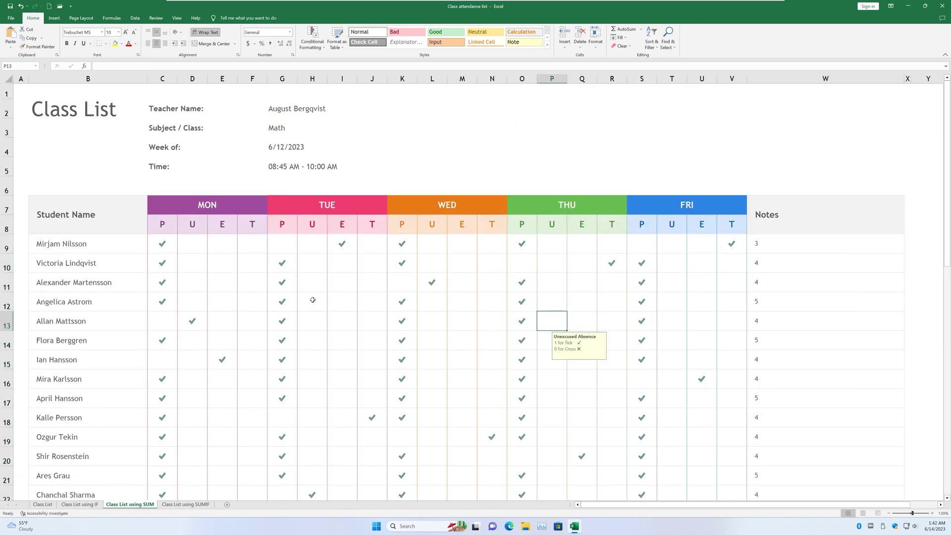
{"action": "left_click", "coordinate": [157, 282]}
{"action": "left_click", "coordinate": [287, 283]}
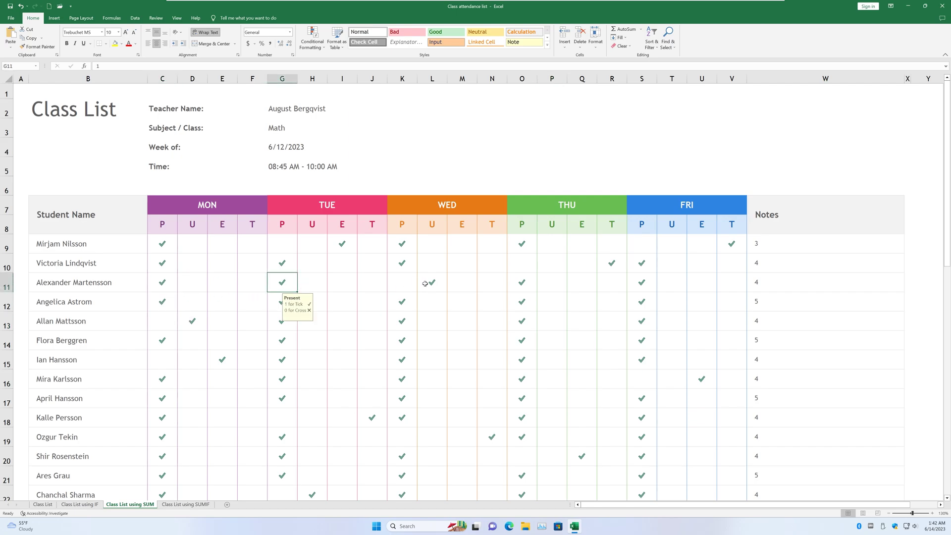
{"action": "left_click", "coordinate": [415, 285]}
{"action": "left_click", "coordinate": [541, 286]}
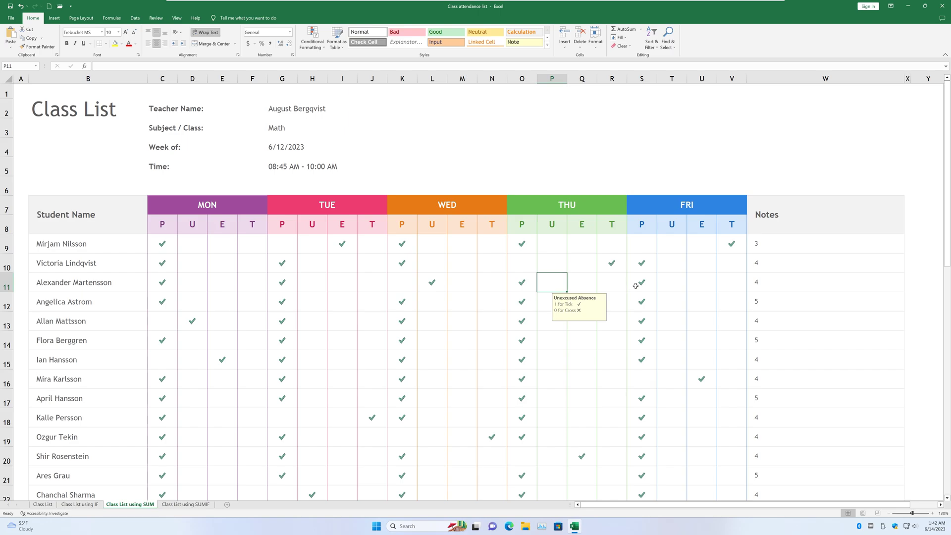
{"action": "left_click", "coordinate": [647, 290]}
{"action": "left_click", "coordinate": [520, 284]}
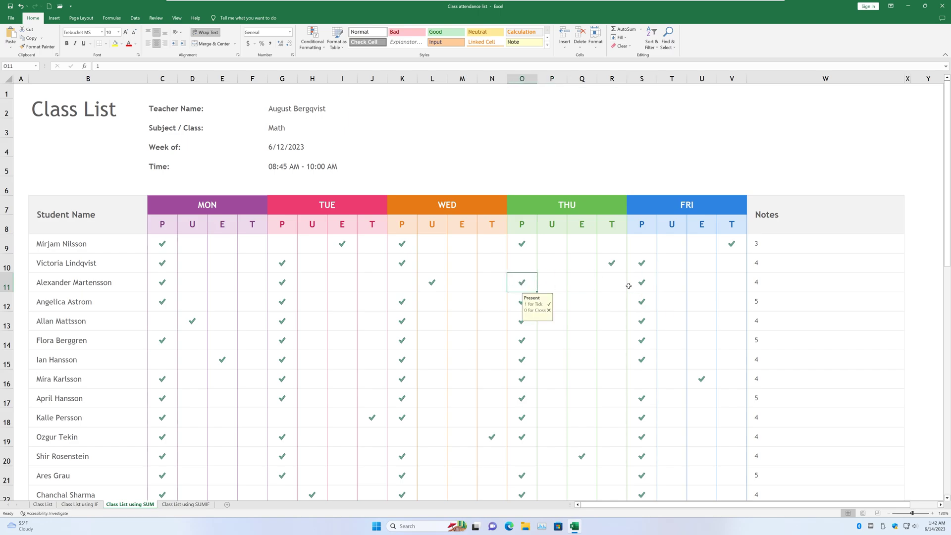
{"action": "left_click", "coordinate": [641, 284]}
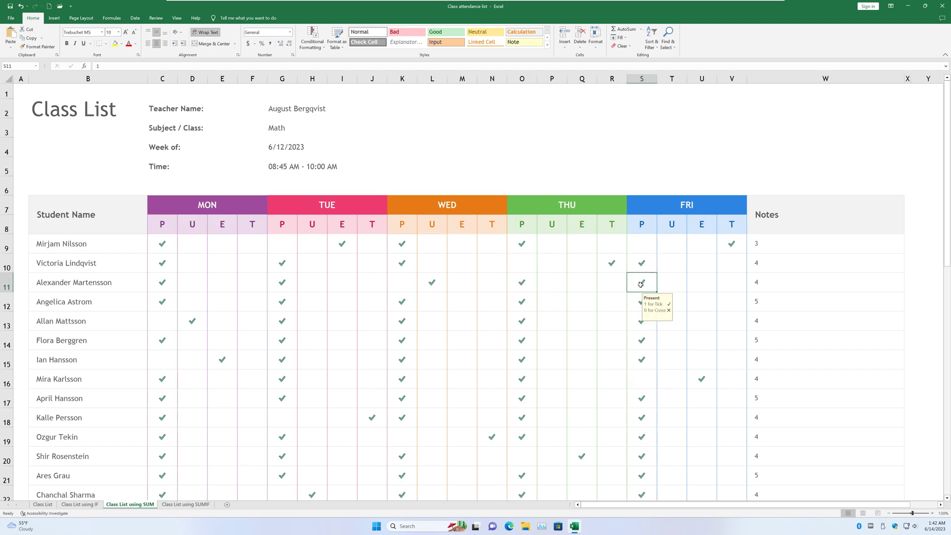
{"action": "left_click", "coordinate": [781, 290]}
{"action": "key", "text": "ctrl+Page_Down"}
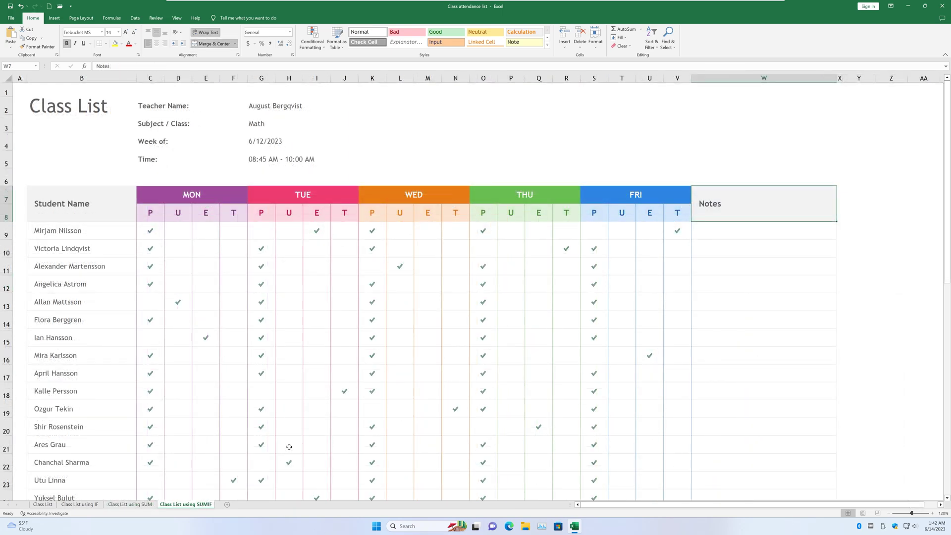
- In W9 start =SUMIF($C$8:$V$8, using the absolute day-header row as the range
{"action": "left_click", "coordinate": [748, 232]}
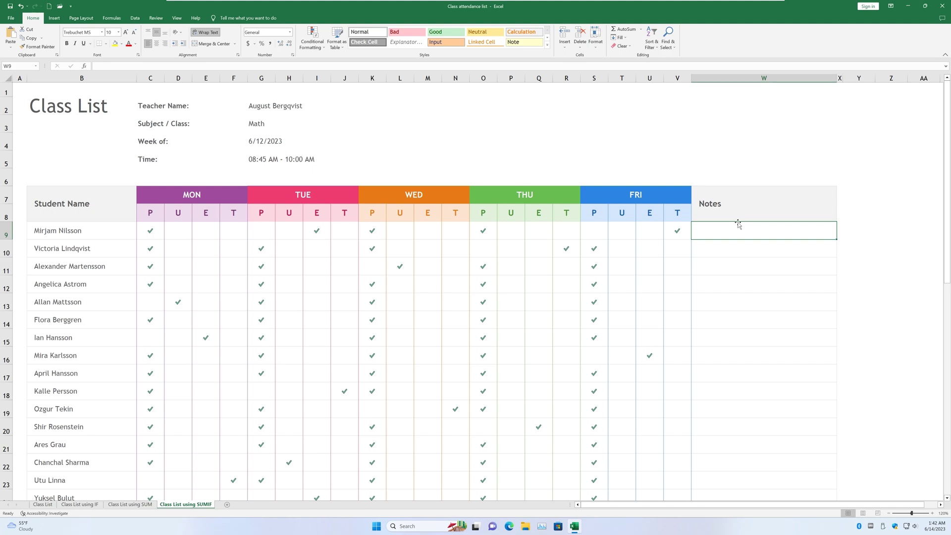
{"action": "type", "text": "=S"}
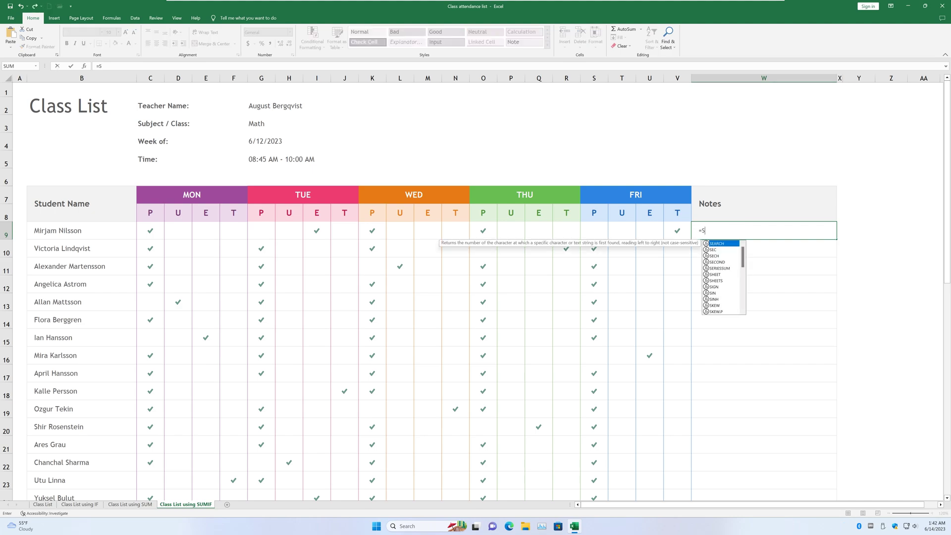
{"action": "type", "text": "UMIF"}
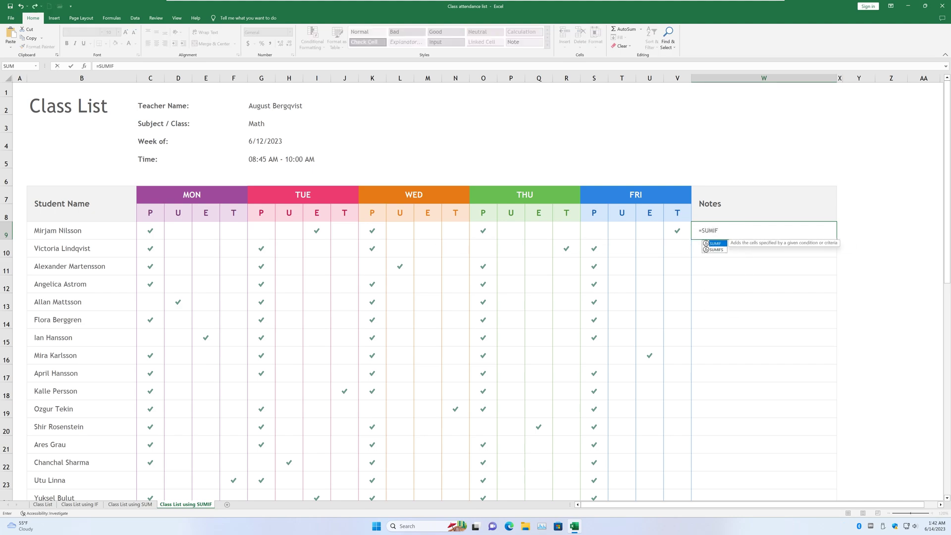
{"action": "type", "text": "("}
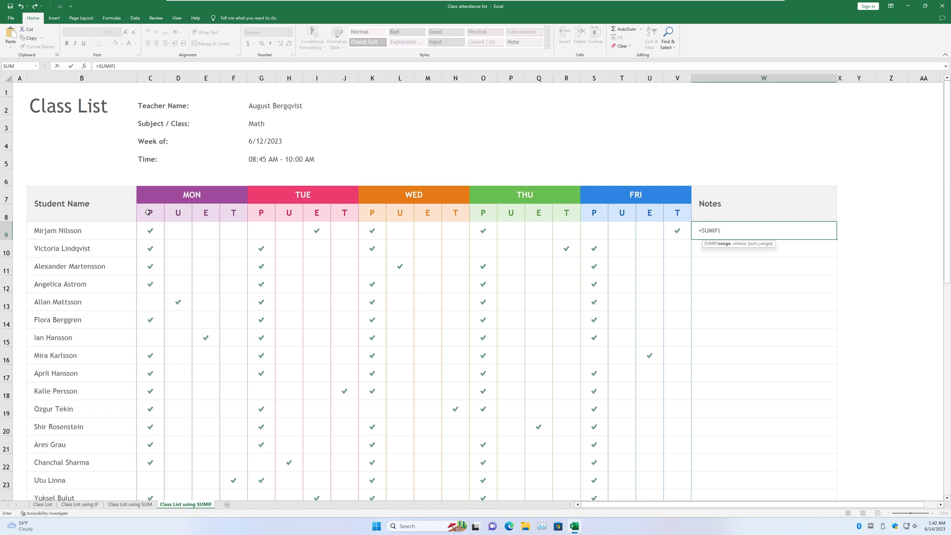
{"action": "left_click_drag", "start_coordinate": [148, 212], "coordinate": [416, 206]}
{"action": "left_click_drag", "start_coordinate": [641, 202], "coordinate": [684, 214]}
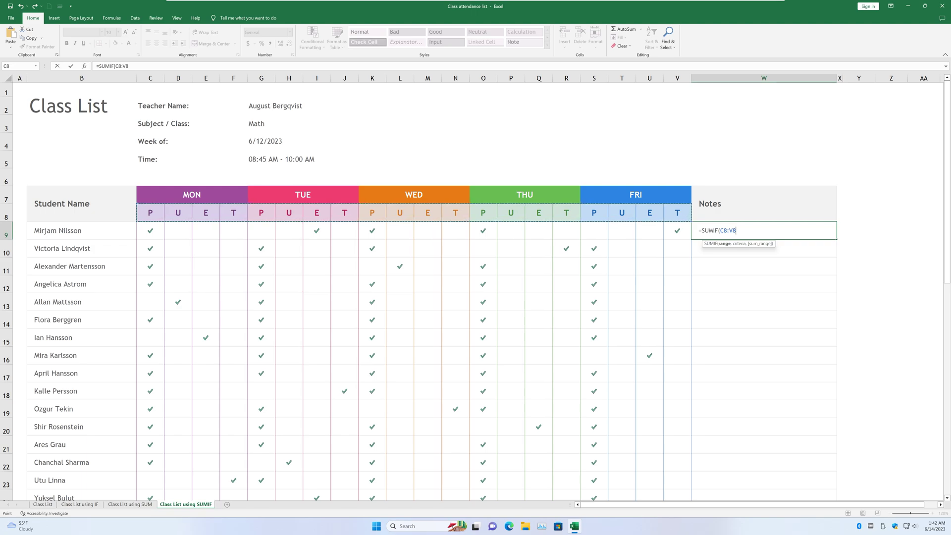
{"action": "key", "text": "F4"}
- Finish W9 as =SUMIF($C$8:$V$8,$C$8,C9:V9), counting 3 present days
{"action": "type", "text": ","}
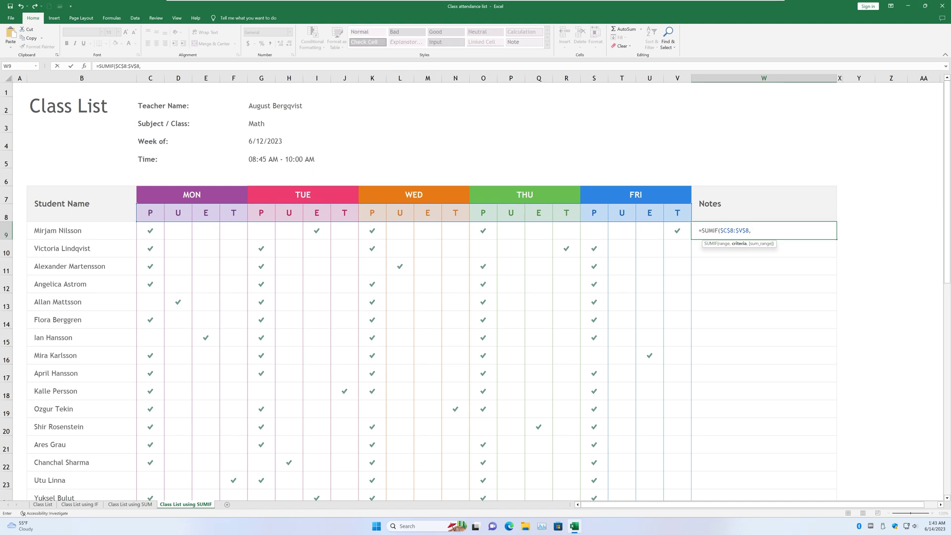
{"action": "left_click", "coordinate": [154, 215]}
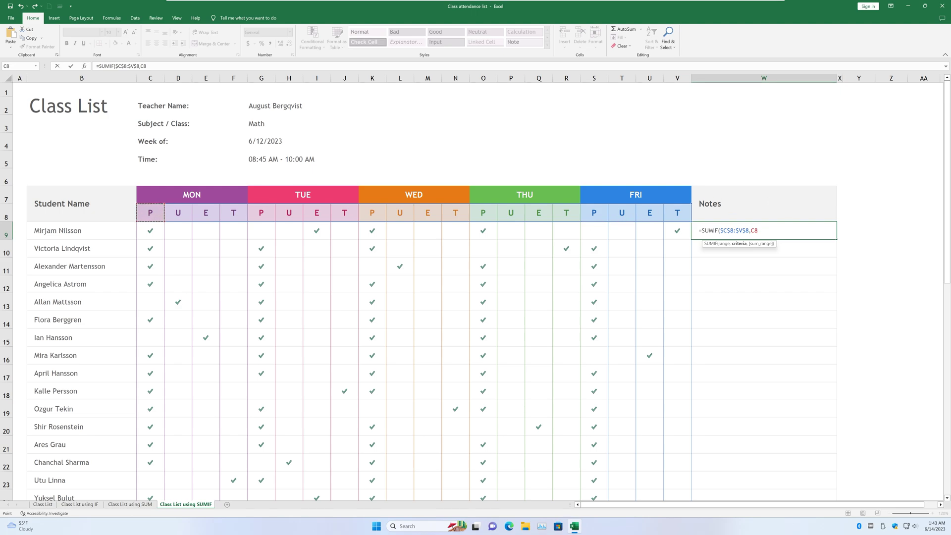
{"action": "key", "text": "F4"}
{"action": "type", "text": ","}
{"action": "left_click_drag", "start_coordinate": [150, 231], "coordinate": [690, 226]}
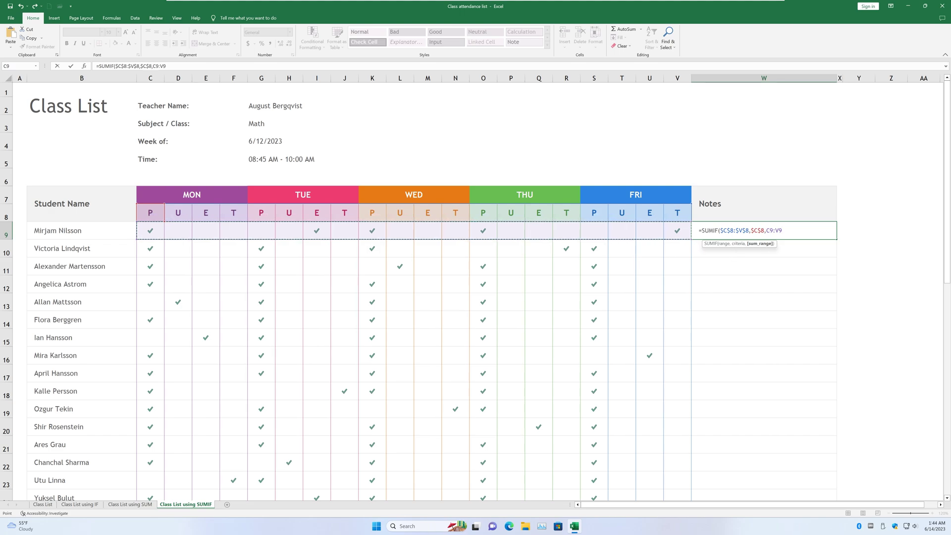
{"action": "type", "text": ")"}
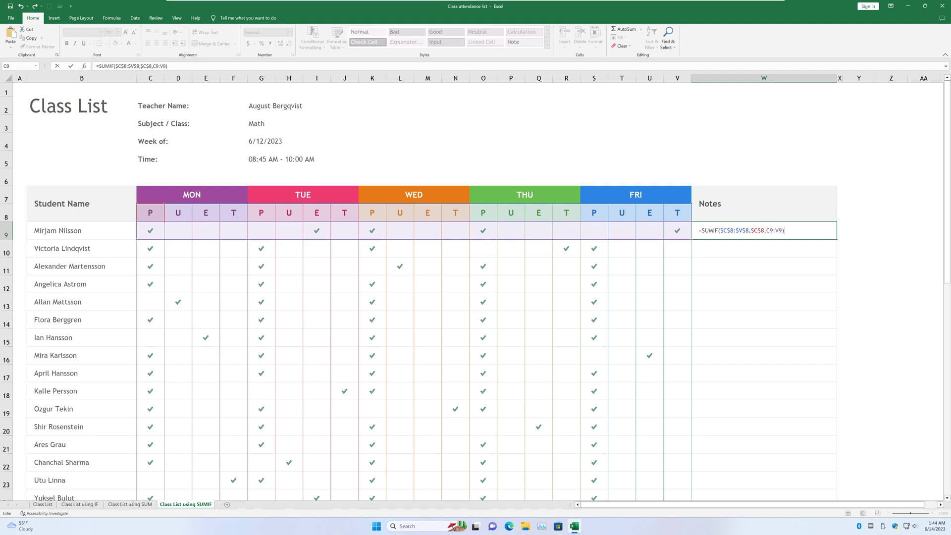
{"action": "key", "text": "Return"}
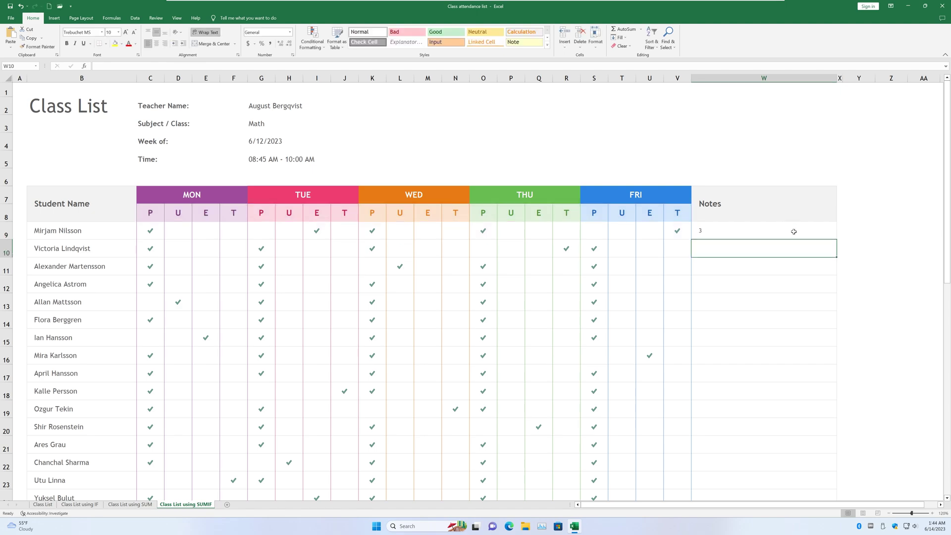
{"action": "left_click", "coordinate": [795, 230]}
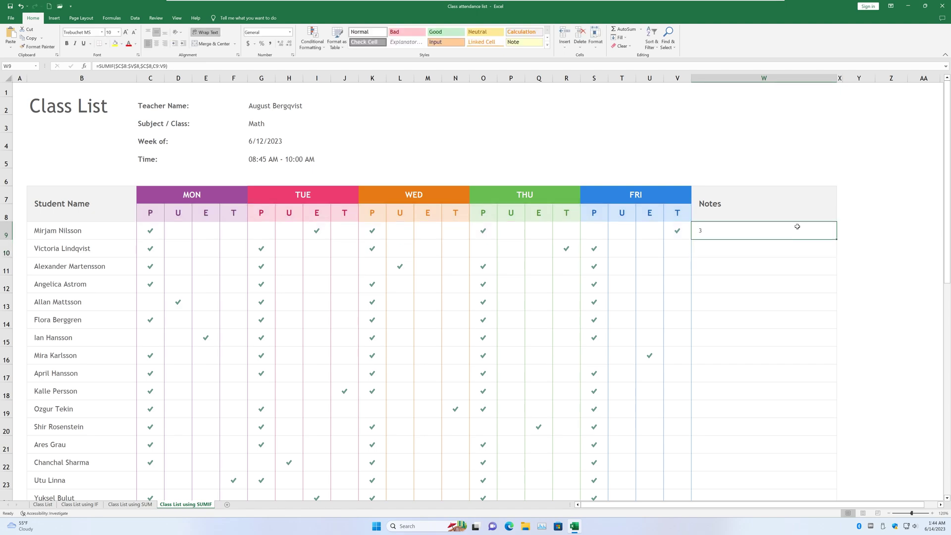
{"action": "left_click", "coordinate": [147, 504]}
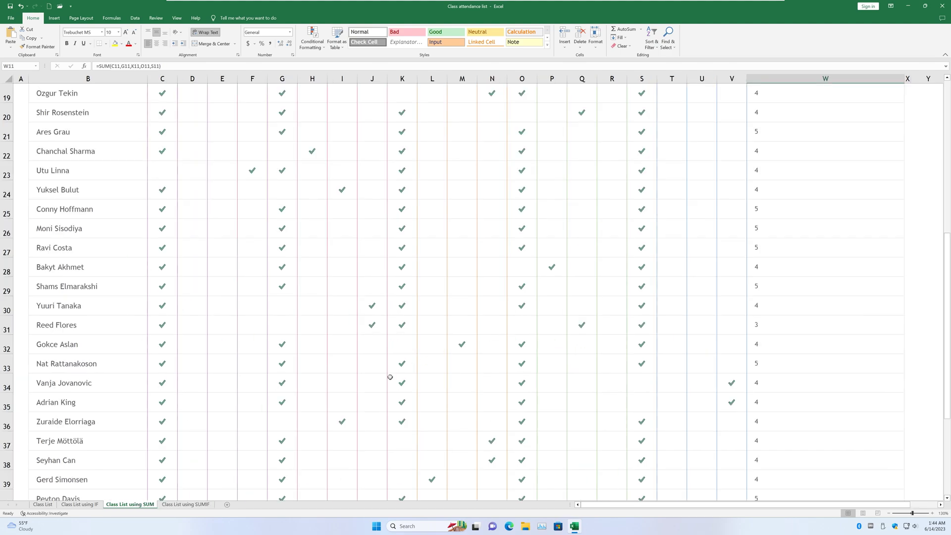
{"action": "scroll", "coordinate": [275, 254], "scroll_direction": "up", "scroll_amount": 6}
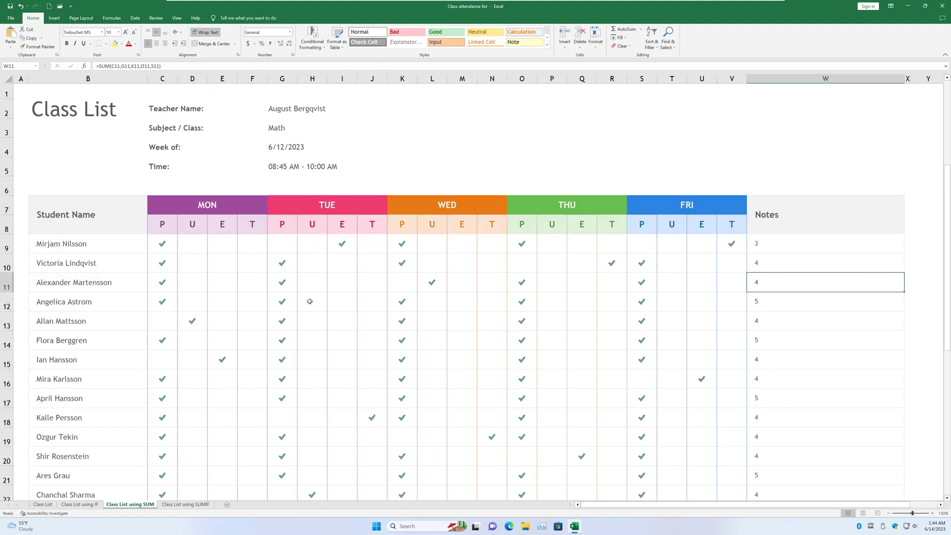
{"action": "left_click", "coordinate": [855, 238]}
{"action": "left_click", "coordinate": [186, 504]}
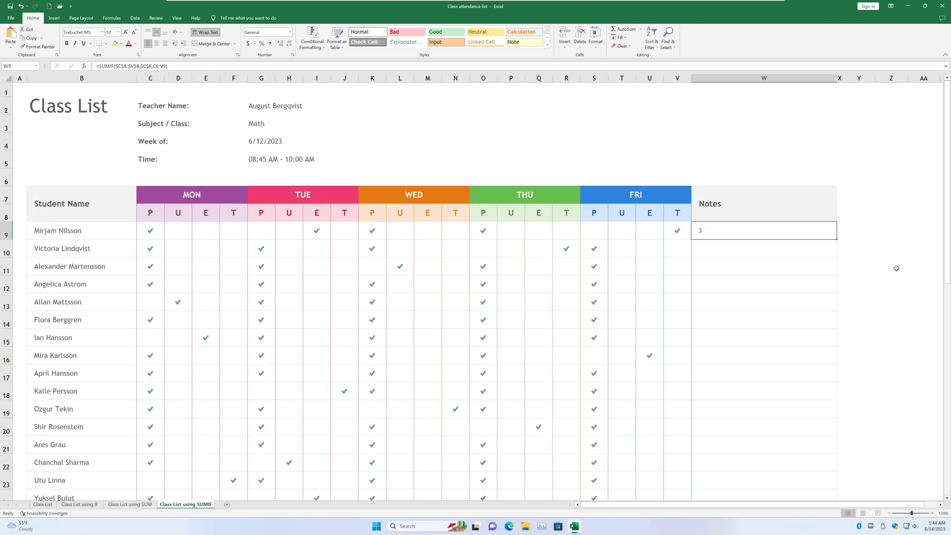
{"action": "left_click", "coordinate": [594, 212]}
{"action": "left_click", "coordinate": [485, 212]}
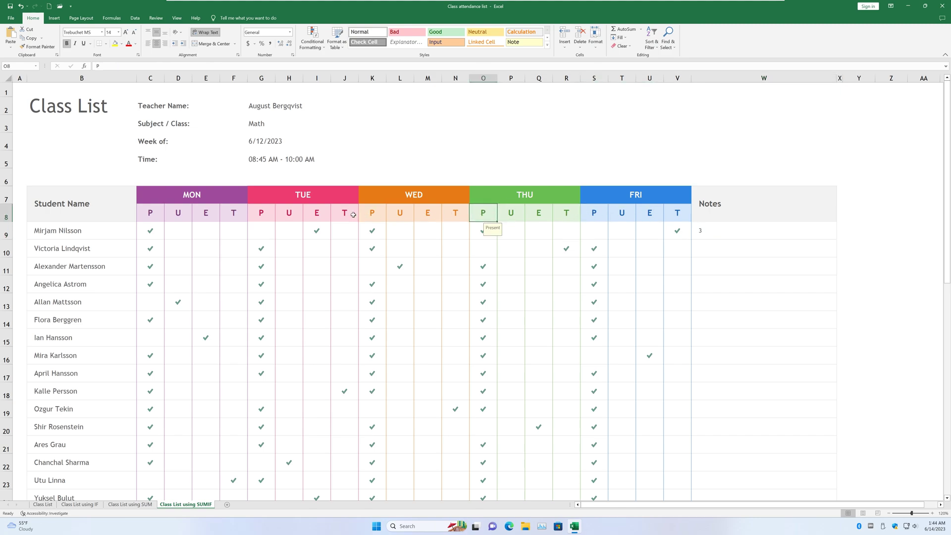
{"action": "left_click", "coordinate": [372, 213]}
{"action": "left_click", "coordinate": [254, 212]}
{"action": "left_click", "coordinate": [161, 213]}
{"action": "left_click", "coordinate": [159, 237]}
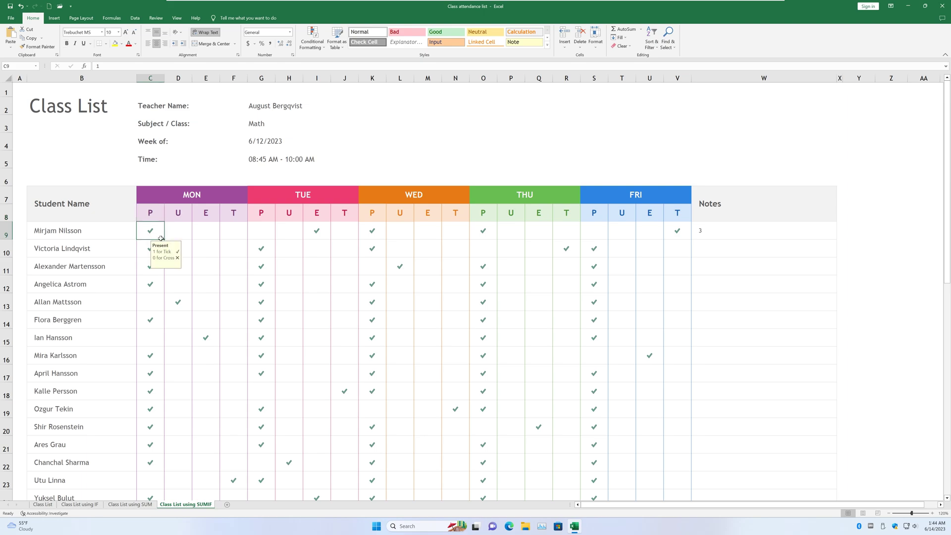
{"action": "left_click", "coordinate": [266, 236]}
{"action": "left_click", "coordinate": [377, 237]}
{"action": "left_click", "coordinate": [488, 237]}
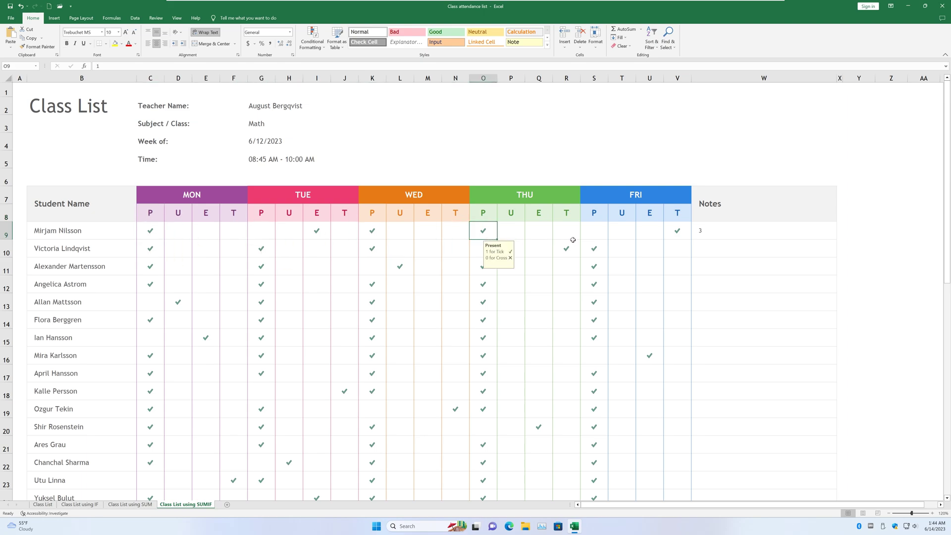
{"action": "left_click", "coordinate": [591, 235]}
{"action": "left_click", "coordinate": [749, 236]}
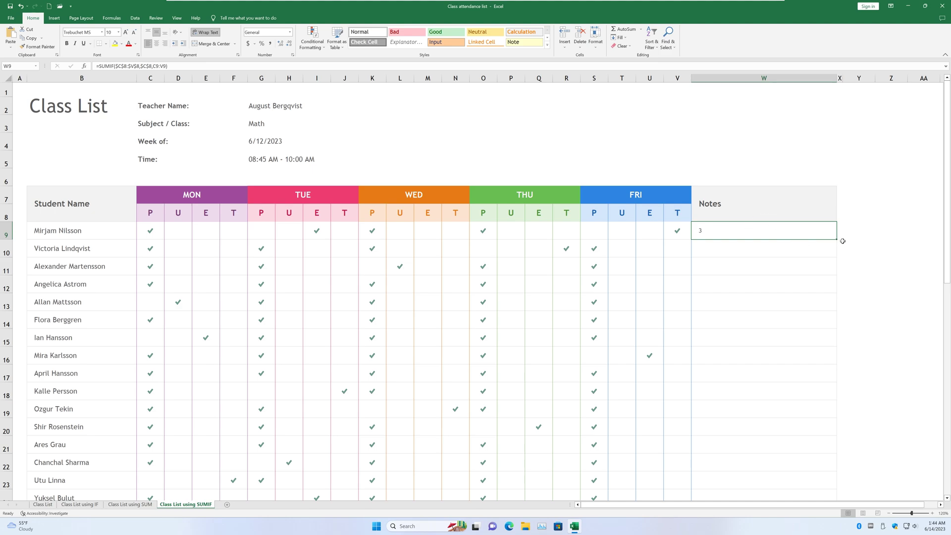
- Fill the SUMIF formula down to W48, verify row 42's count, and zoom to 130%
{"action": "left_click_drag", "start_coordinate": [838, 241], "coordinate": [820, 476]}
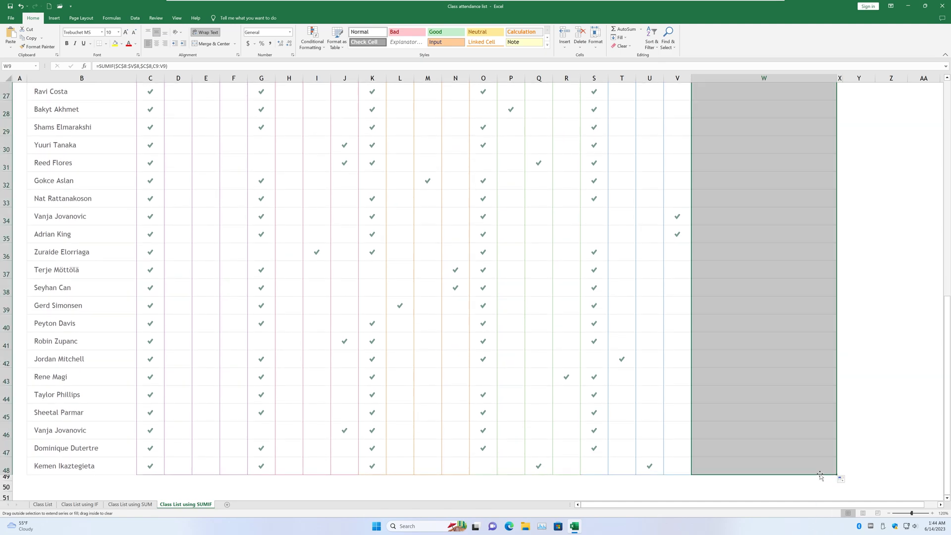
{"action": "left_click", "coordinate": [905, 438]}
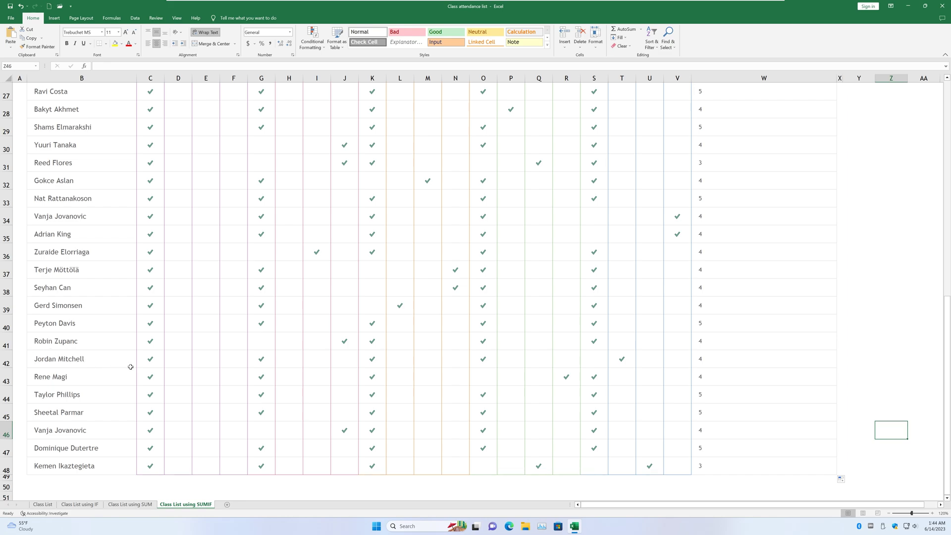
{"action": "left_click", "coordinate": [149, 361]}
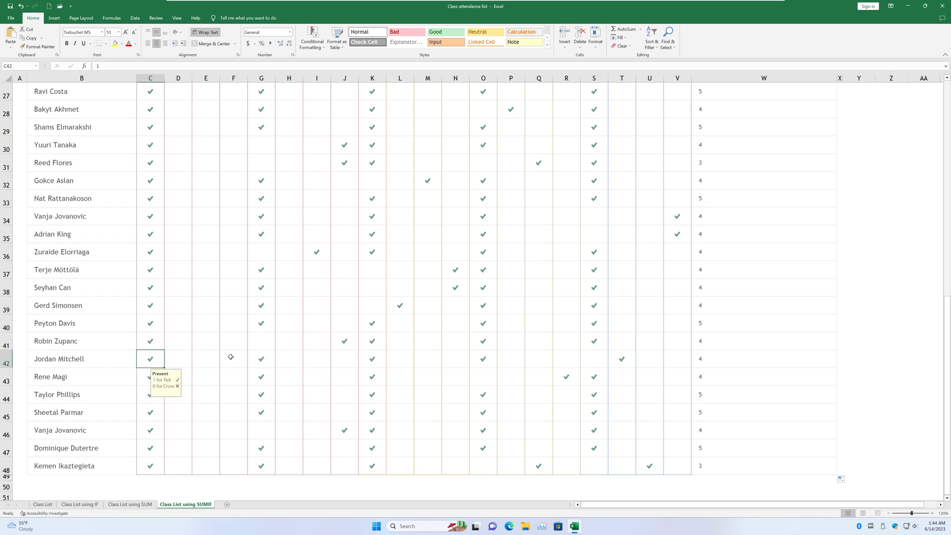
{"action": "left_click", "coordinate": [260, 361]}
{"action": "left_click", "coordinate": [372, 361]}
{"action": "left_click", "coordinate": [485, 361]}
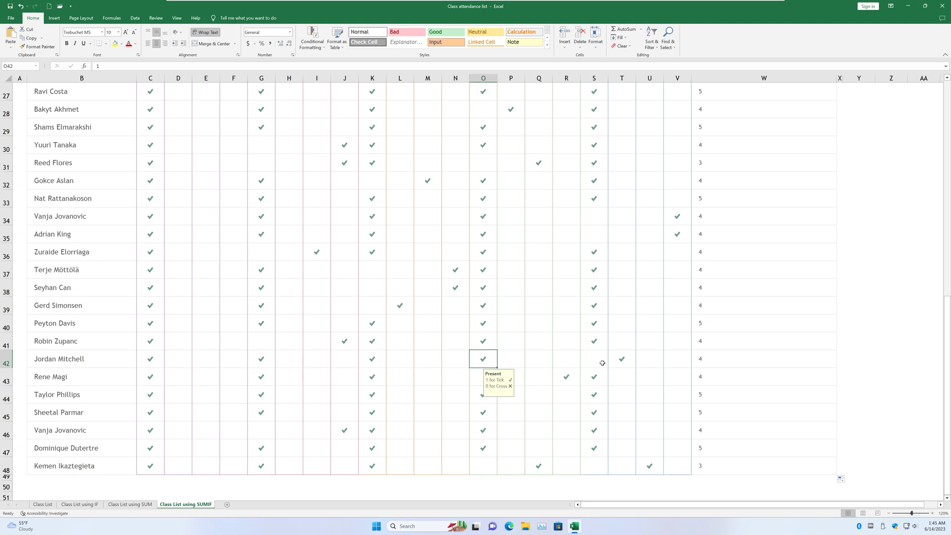
{"action": "left_click", "coordinate": [746, 358]}
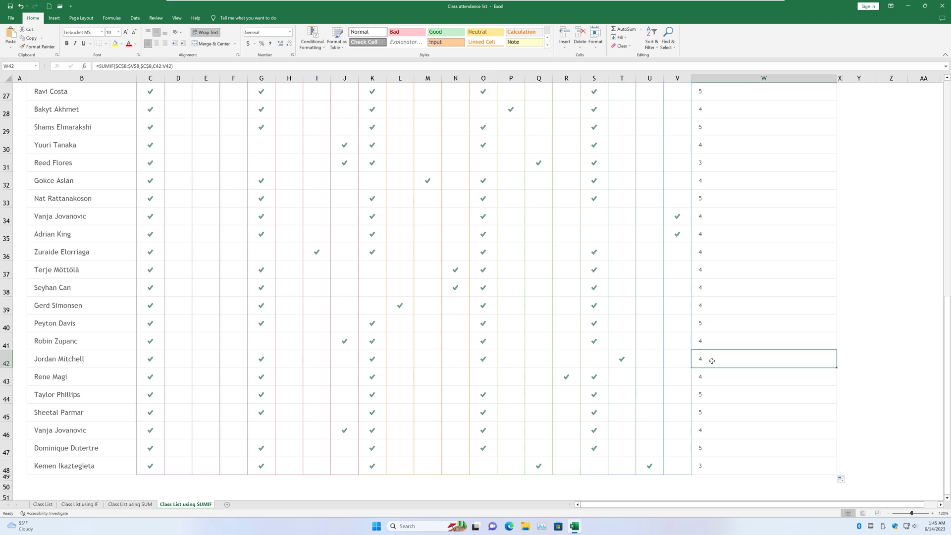
{"action": "left_click", "coordinate": [933, 513]}
{"action": "scroll", "coordinate": [663, 363], "scroll_direction": "up", "scroll_amount": 1}
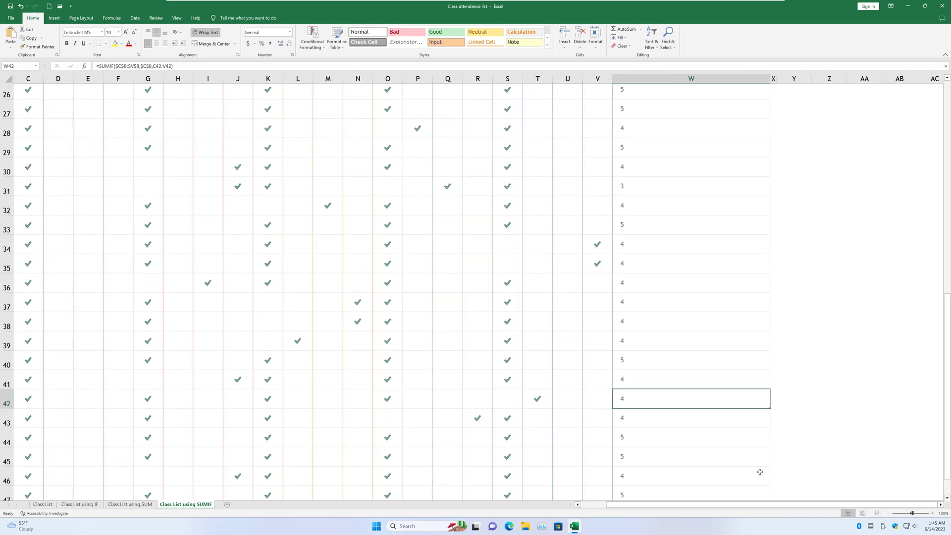
{"action": "left_click_drag", "start_coordinate": [700, 505], "coordinate": [606, 503]}
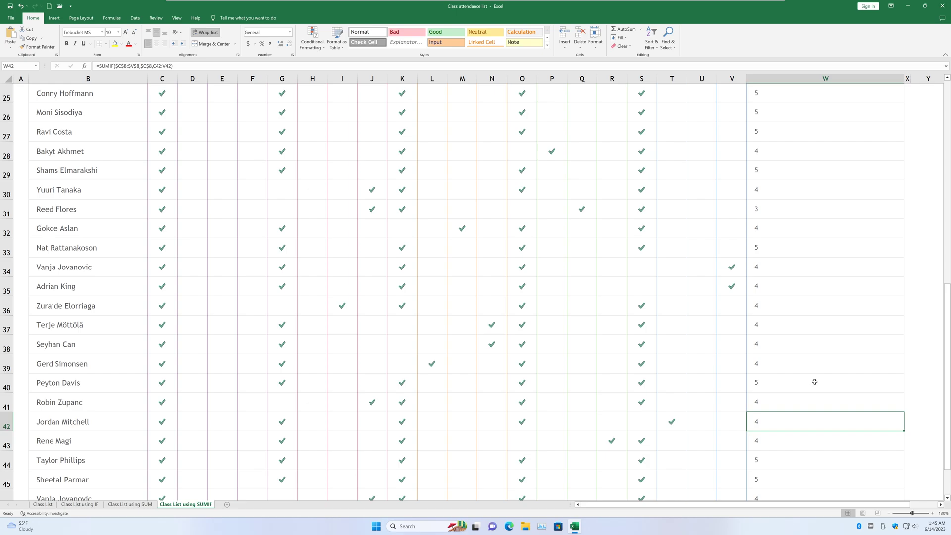
- Inspect W13's SUMIF formula unchanged, then open W9's formula in the formula bar for editing
{"action": "scroll", "coordinate": [810, 381], "scroll_direction": "up", "scroll_amount": 8}
{"action": "left_click", "coordinate": [782, 244]}
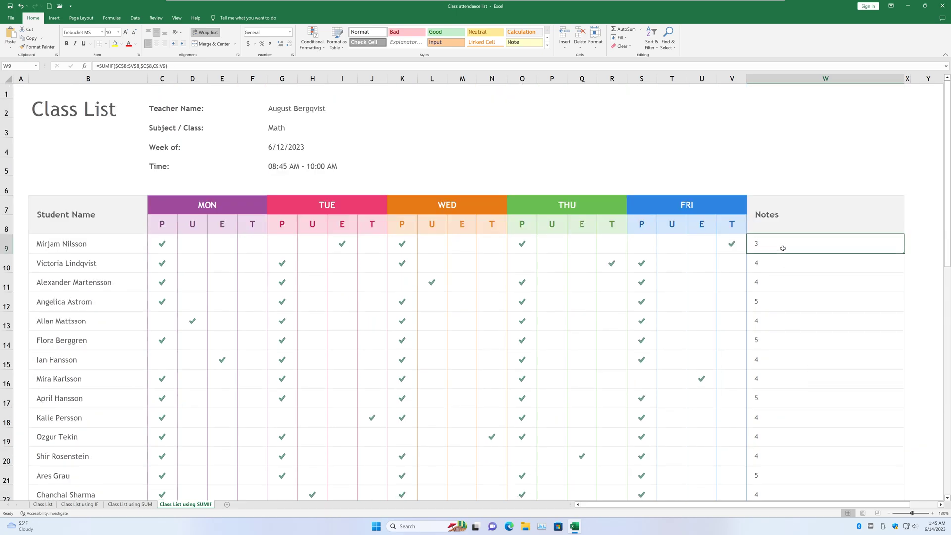
{"action": "left_click", "coordinate": [795, 313]}
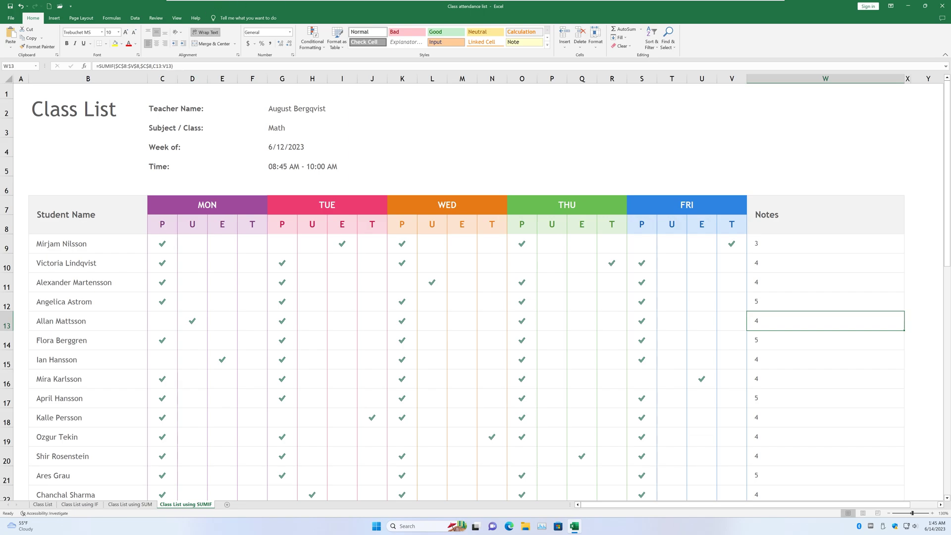
{"action": "key", "text": "F2"}
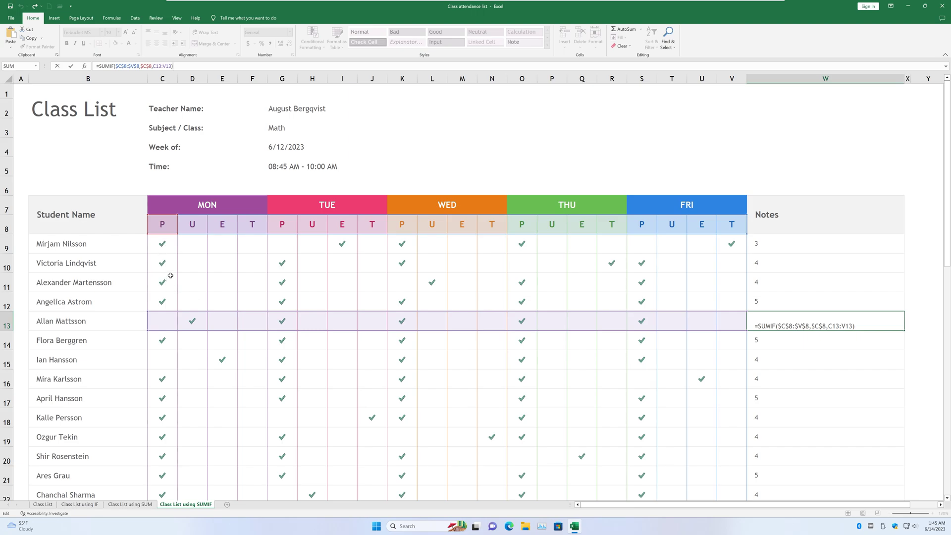
{"action": "left_click", "coordinate": [828, 301]}
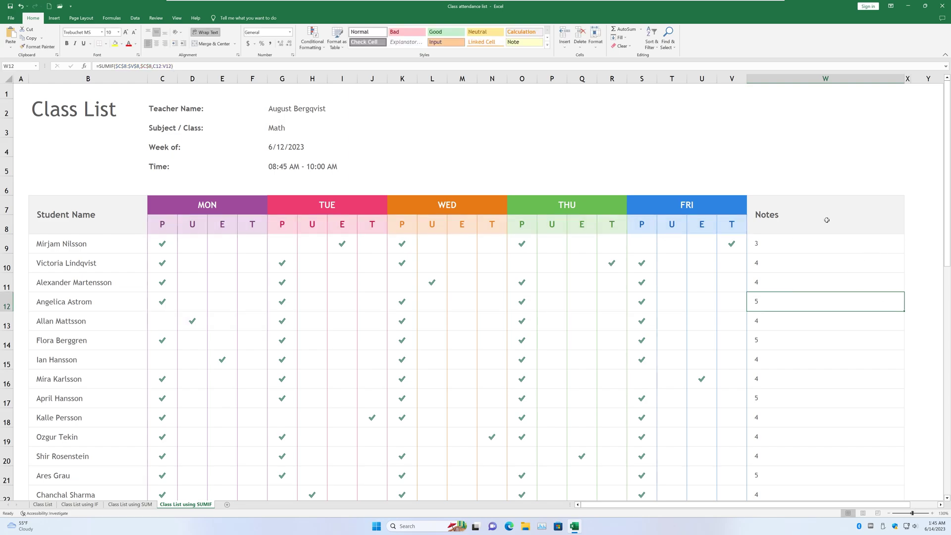
{"action": "left_click", "coordinate": [802, 247]}
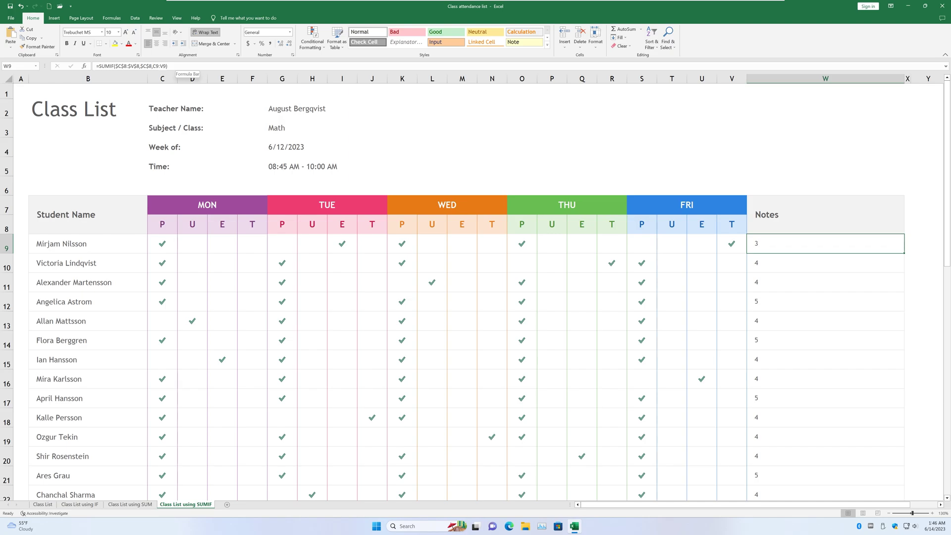
{"action": "left_click", "coordinate": [192, 67]}
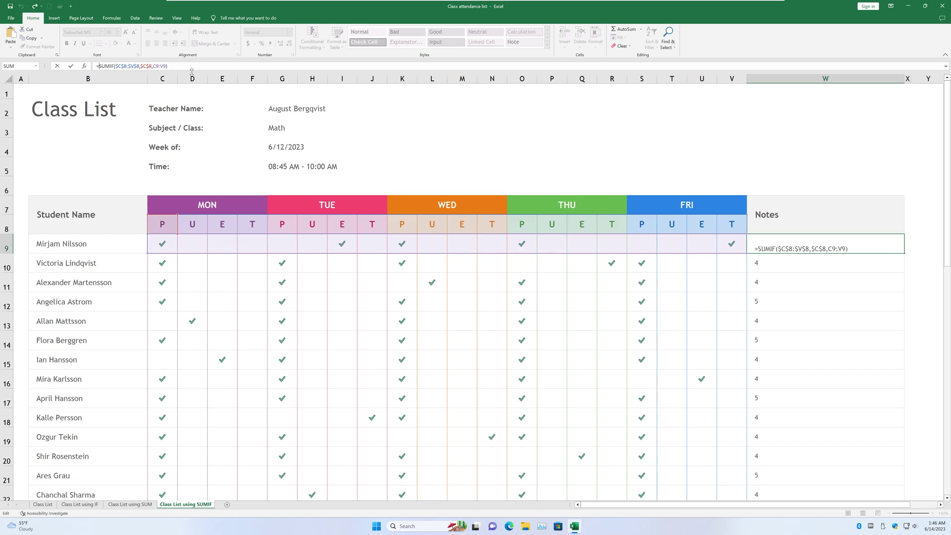
- Wrap W9's SUMIF in IF(...>=4,"award","No award") and enter the formula
{"action": "type", "text": "IF"}
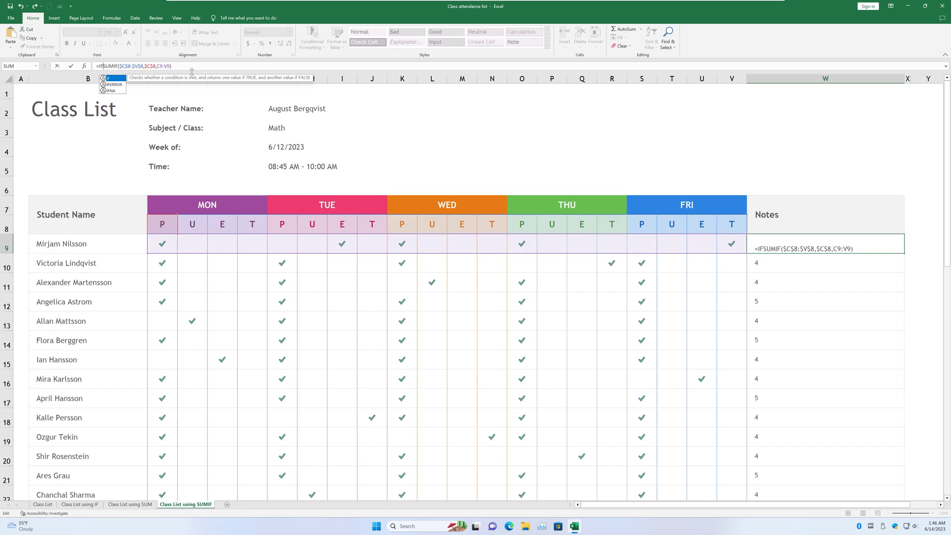
{"action": "type", "text": "("}
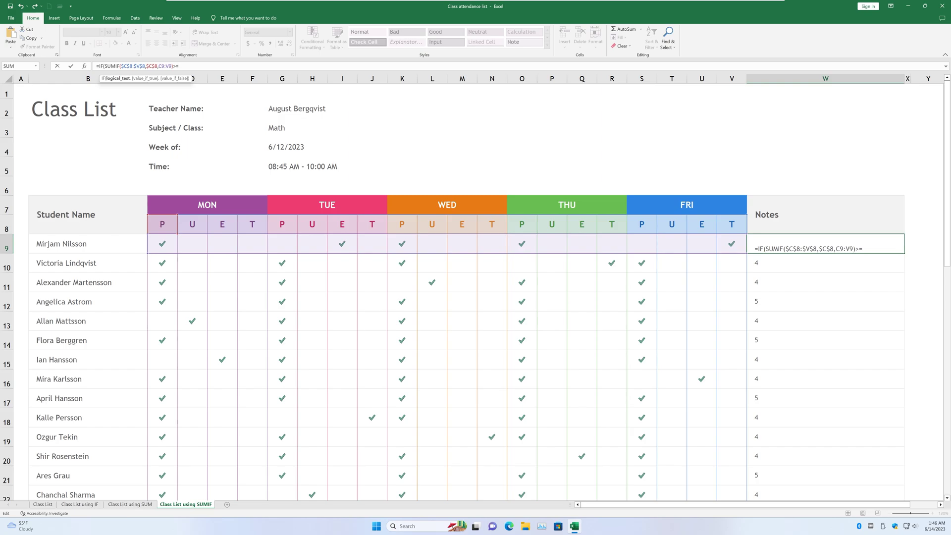
{"action": "type", "text": "4"}
{"action": "left_click", "coordinate": [180, 66]}
{"action": "key", "text": "BackSpace"}
{"action": "type", "text": "=4,\"award\",No"}
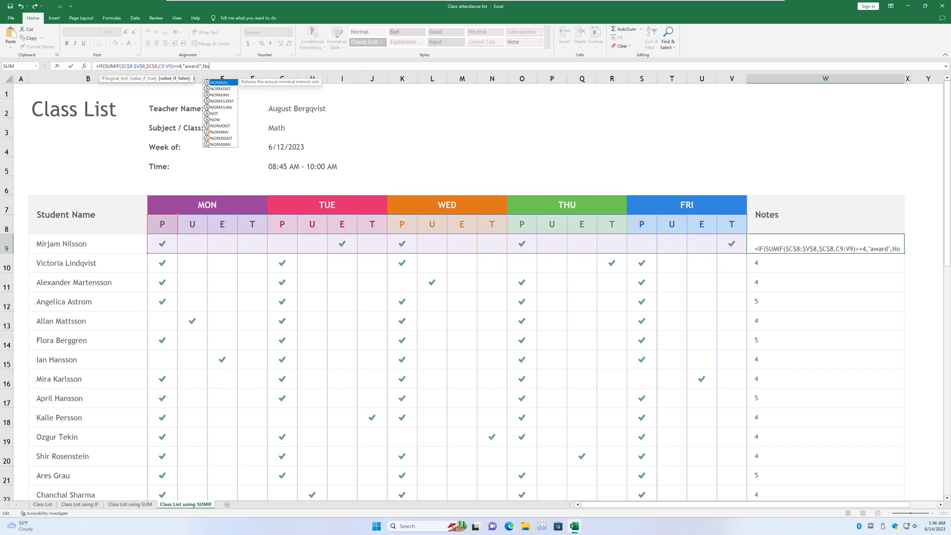
{"action": "type", "text": " award"}
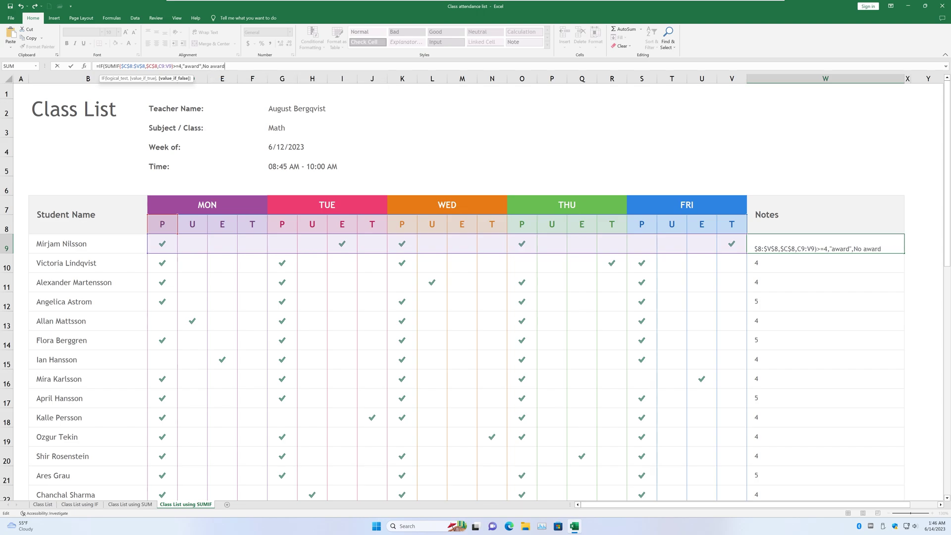
{"action": "type", "text": "\")"}
{"action": "key", "text": "Return"}
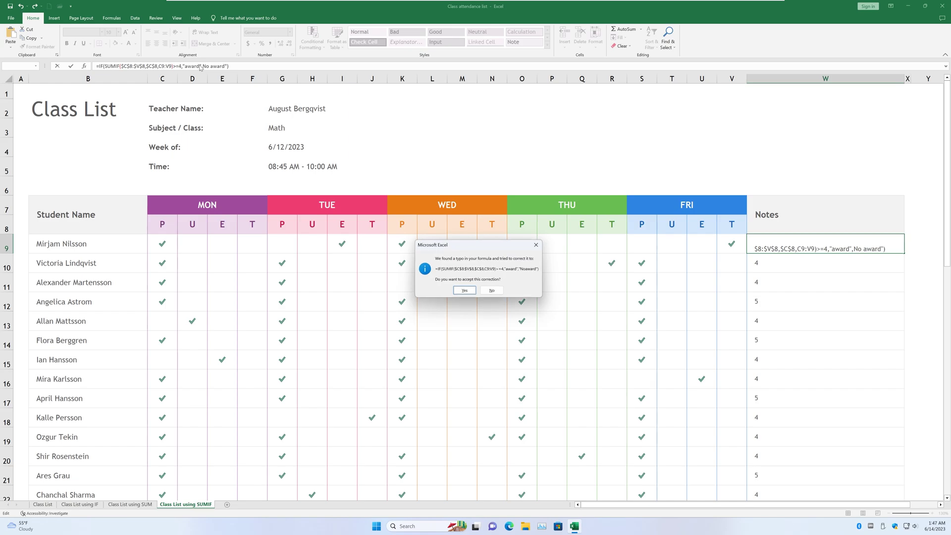
- Accept Excel's formula correction and add the missing space in "No award", then recommit W9
{"action": "left_click", "coordinate": [471, 289]}
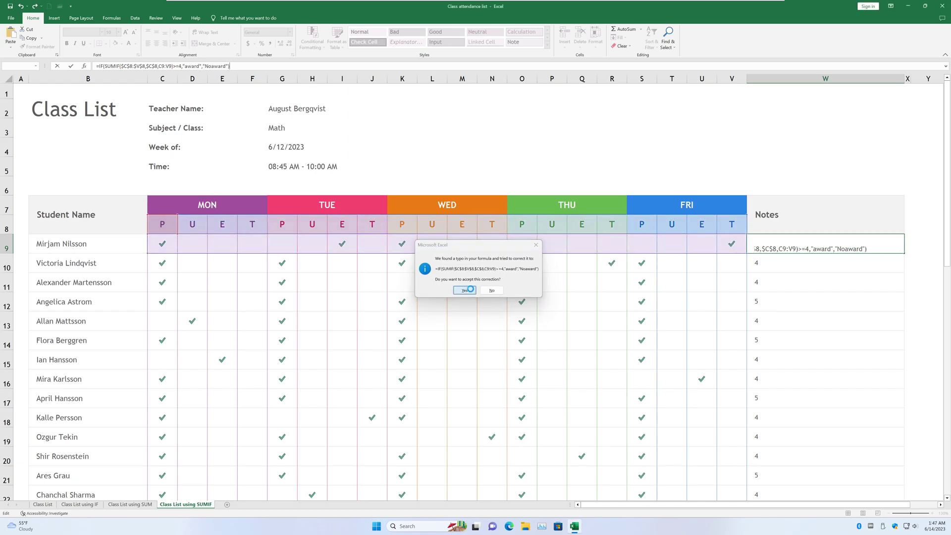
{"action": "left_click", "coordinate": [793, 245]}
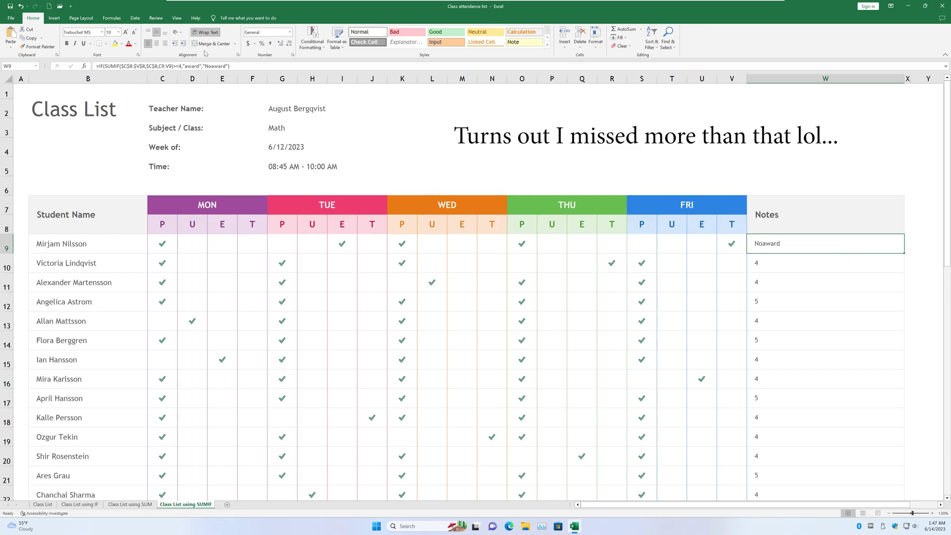
{"action": "left_click", "coordinate": [212, 66]}
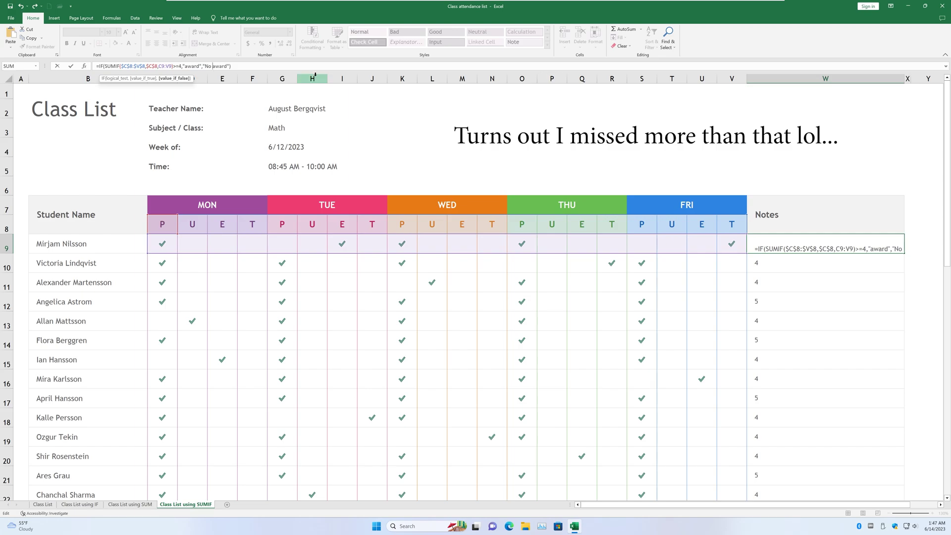
{"action": "key", "text": "Return"}
{"action": "left_click", "coordinate": [794, 237]}
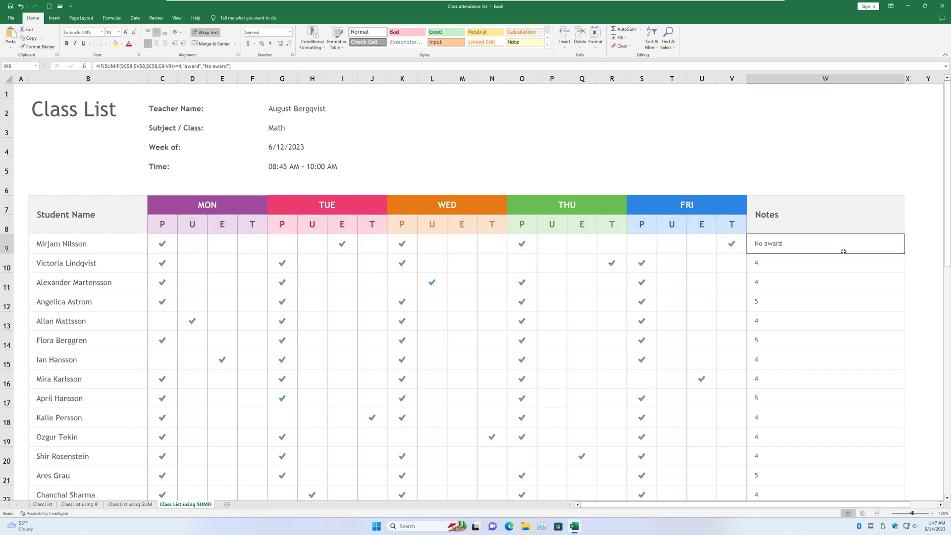
- Copy W9's IF formula down the Notes column and recheck W9's formula
{"action": "left_click_drag", "start_coordinate": [904, 255], "coordinate": [854, 465]}
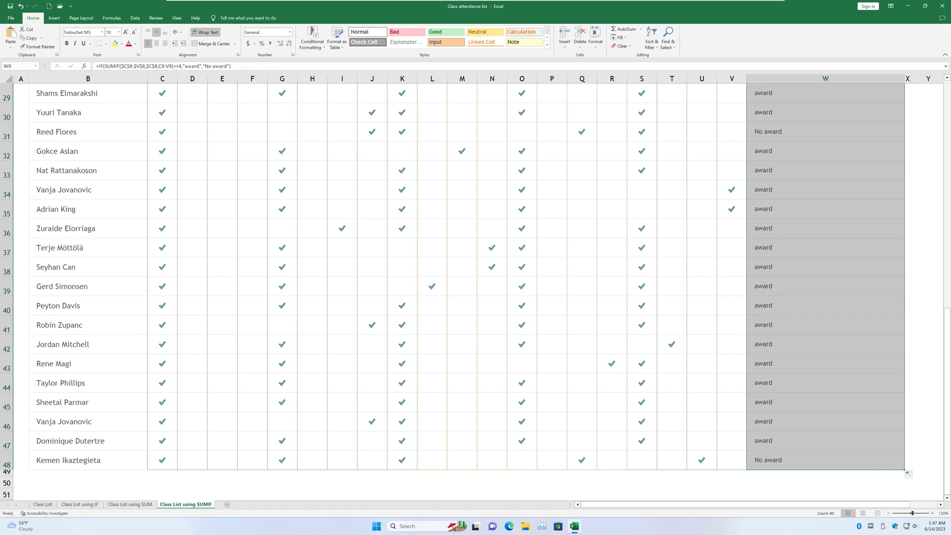
{"action": "left_click", "coordinate": [189, 66]}
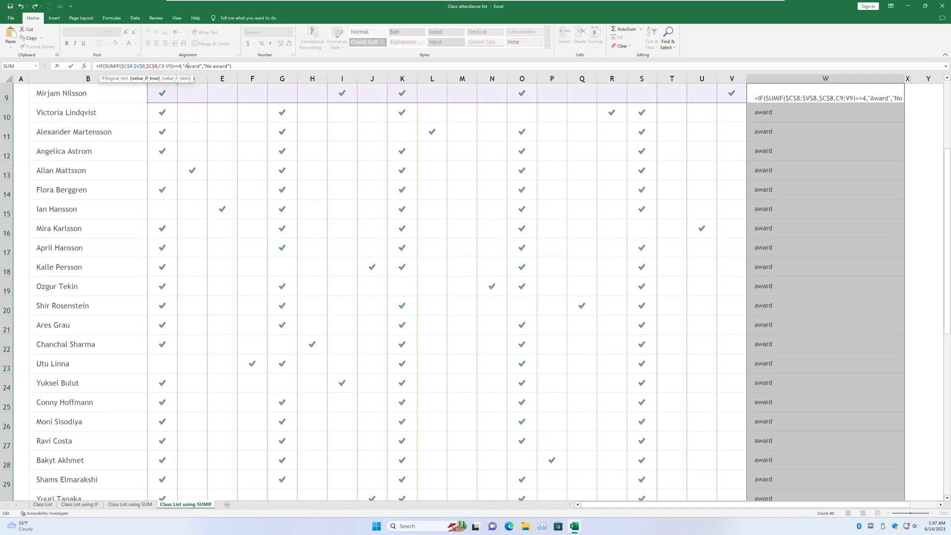
{"action": "key", "text": "Return"}
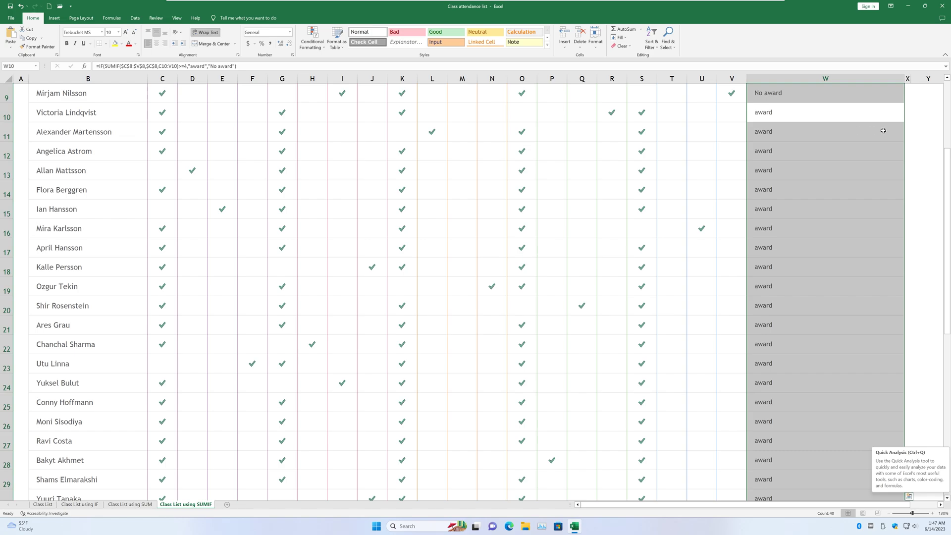
{"action": "scroll", "coordinate": [908, 146], "scroll_direction": "up", "scroll_amount": 3}
{"action": "left_click", "coordinate": [929, 244]}
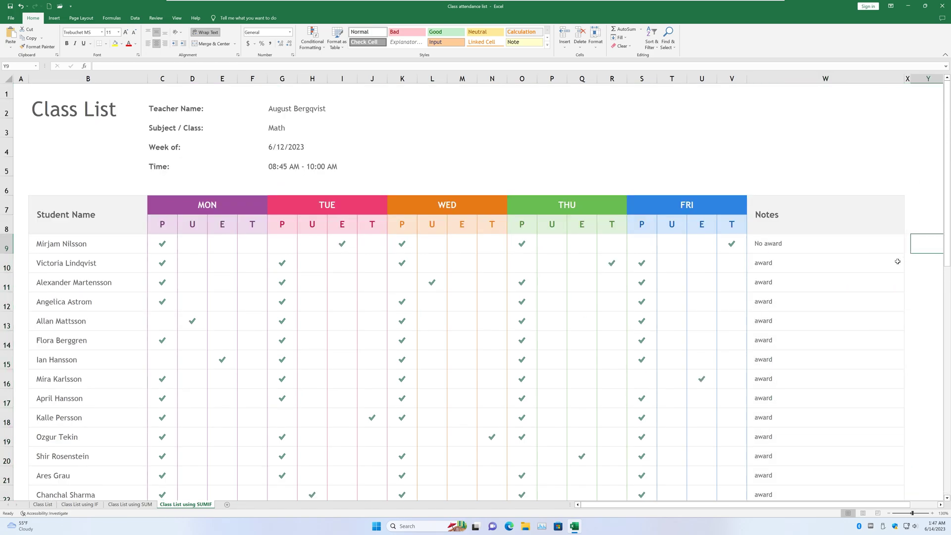
- Refill the Notes formula down to row 30, then clear that range, keeping only W9
{"action": "left_click", "coordinate": [845, 248]}
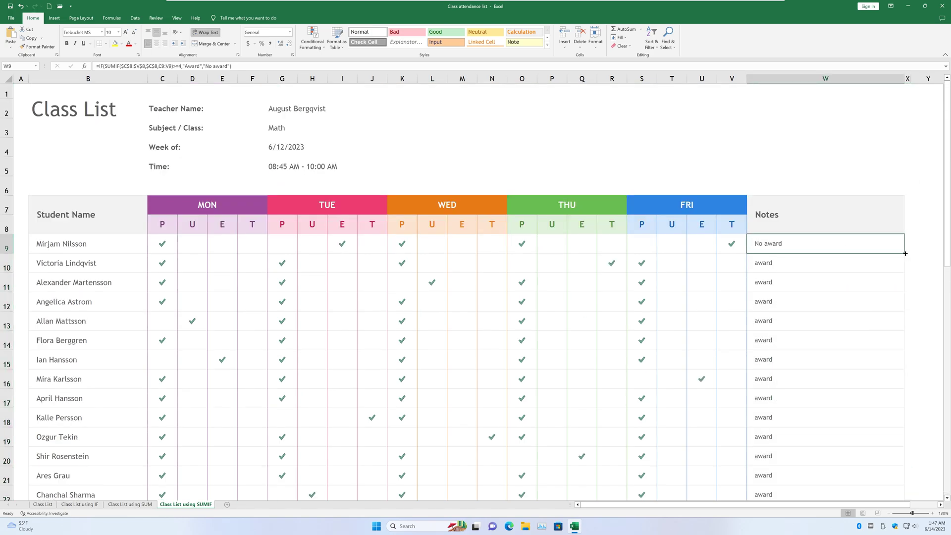
{"action": "left_click_drag", "start_coordinate": [905, 253], "coordinate": [876, 461]}
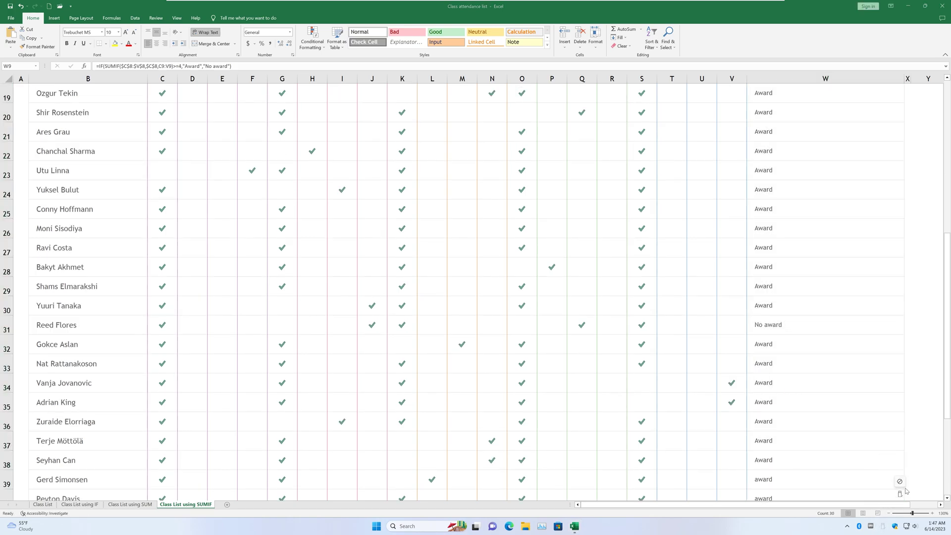
{"action": "scroll", "coordinate": [902, 440], "scroll_direction": "up", "scroll_amount": 1}
{"action": "scroll", "coordinate": [902, 440], "scroll_direction": "up", "scroll_amount": 5}
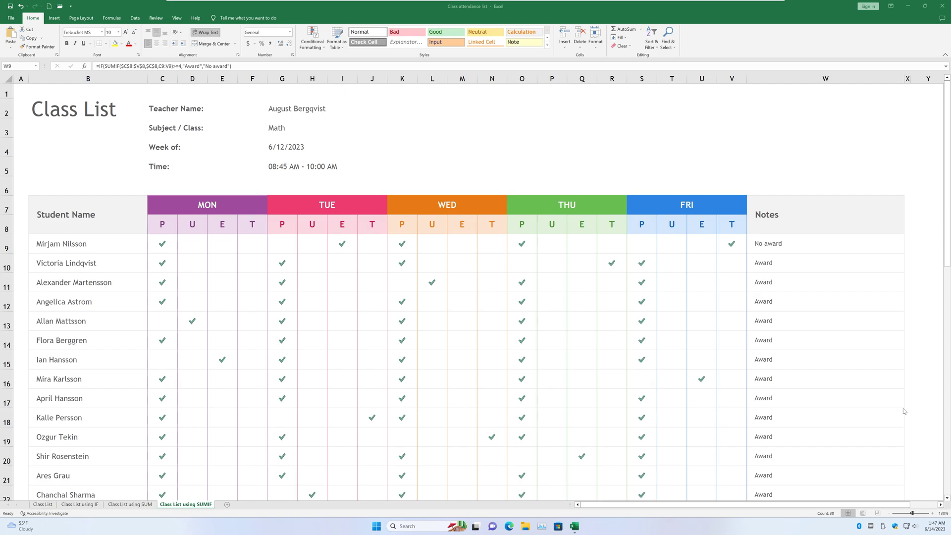
{"action": "left_click", "coordinate": [829, 238]}
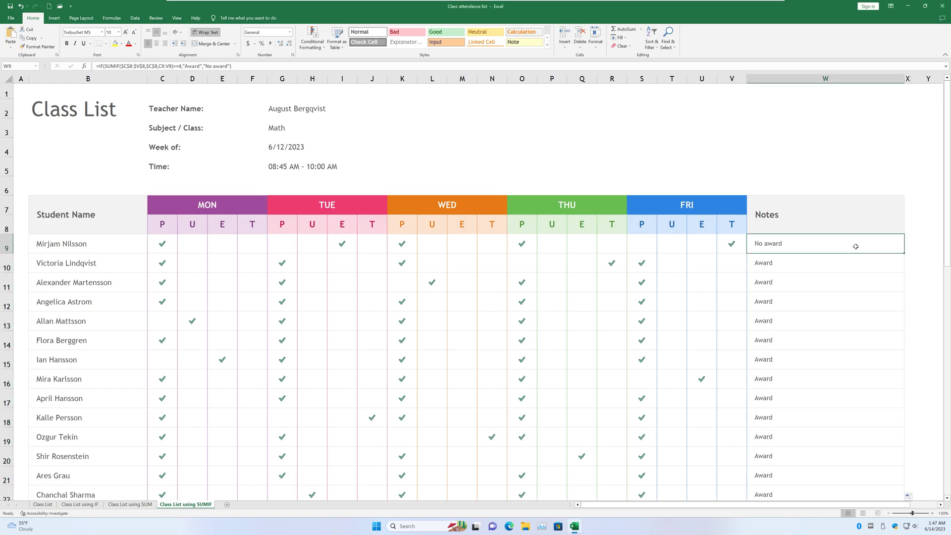
{"action": "scroll", "coordinate": [563, 276], "scroll_direction": "down", "scroll_amount": 5}
{"action": "scroll", "coordinate": [453, 255], "scroll_direction": "up", "scroll_amount": 5}
- Check row 10's note, then fill W9's IF formula down through W48
{"action": "left_click", "coordinate": [853, 264]}
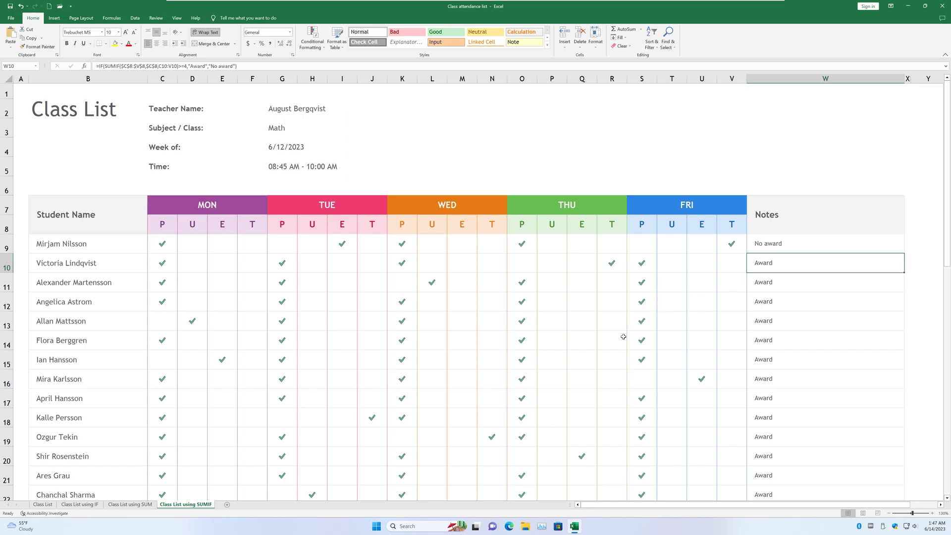
{"action": "scroll", "coordinate": [620, 333], "scroll_direction": "down", "scroll_amount": 12}
{"action": "scroll", "coordinate": [620, 333], "scroll_direction": "up", "scroll_amount": 12}
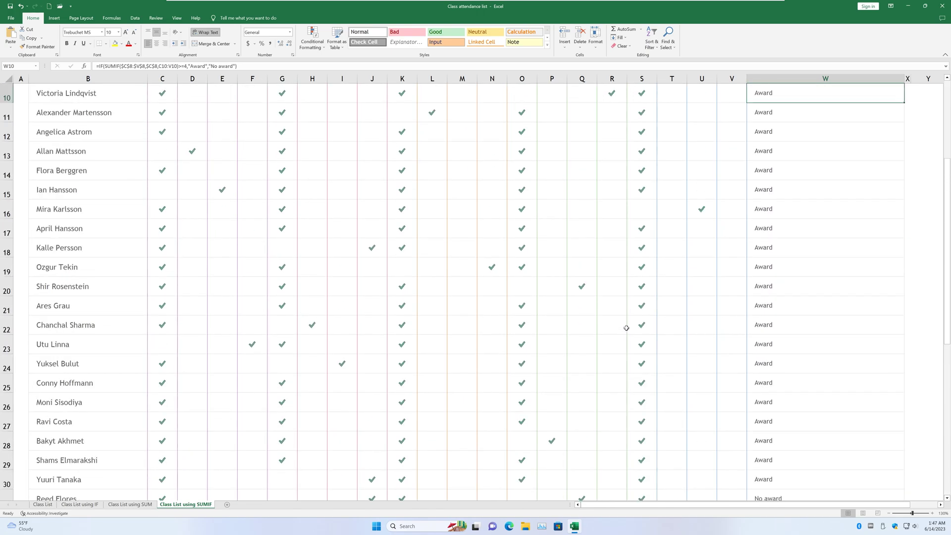
{"action": "left_click", "coordinate": [872, 242]}
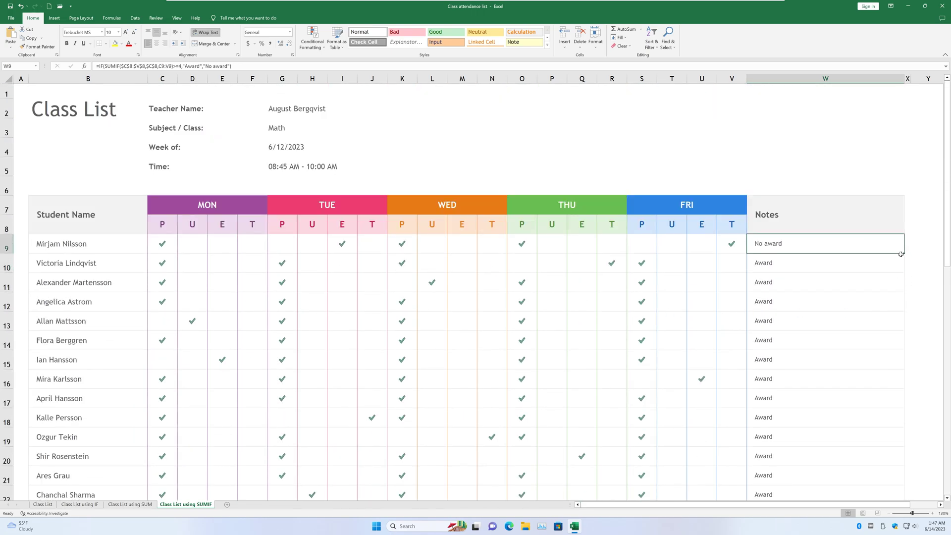
{"action": "left_click_drag", "start_coordinate": [904, 253], "coordinate": [859, 486]}
{"action": "scroll", "coordinate": [667, 328], "scroll_direction": "up", "scroll_amount": 9}
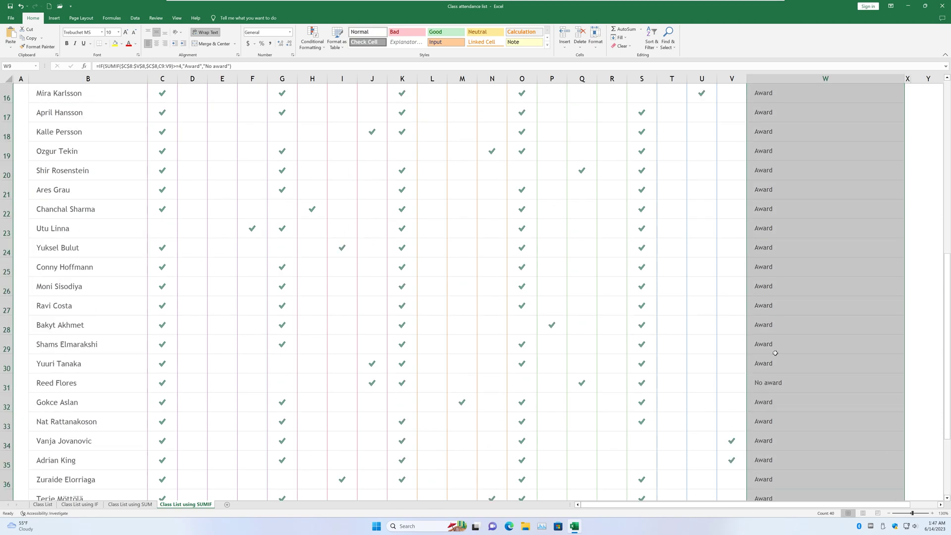
{"action": "left_click", "coordinate": [654, 322]}
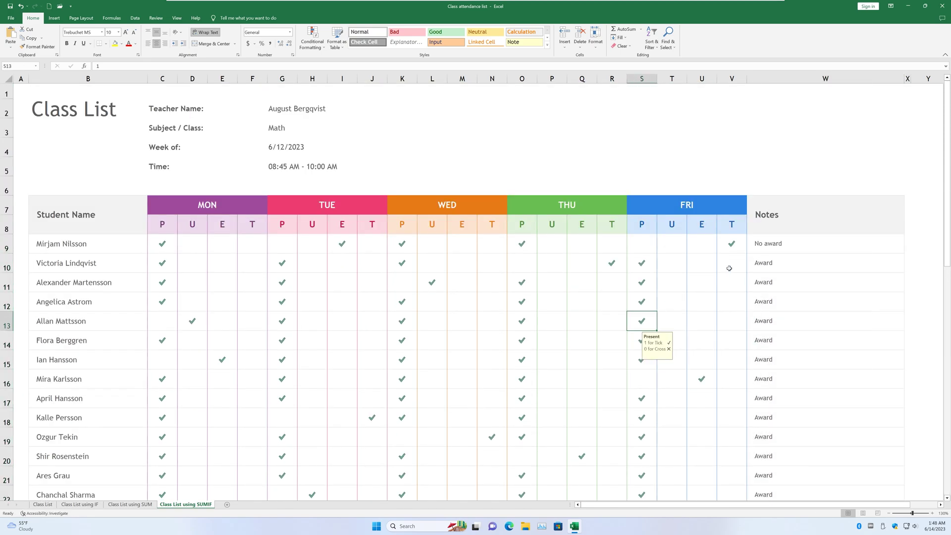
{"action": "left_click", "coordinate": [734, 269]}
{"action": "scroll", "coordinate": [319, 391], "scroll_direction": "down", "scroll_amount": 5}
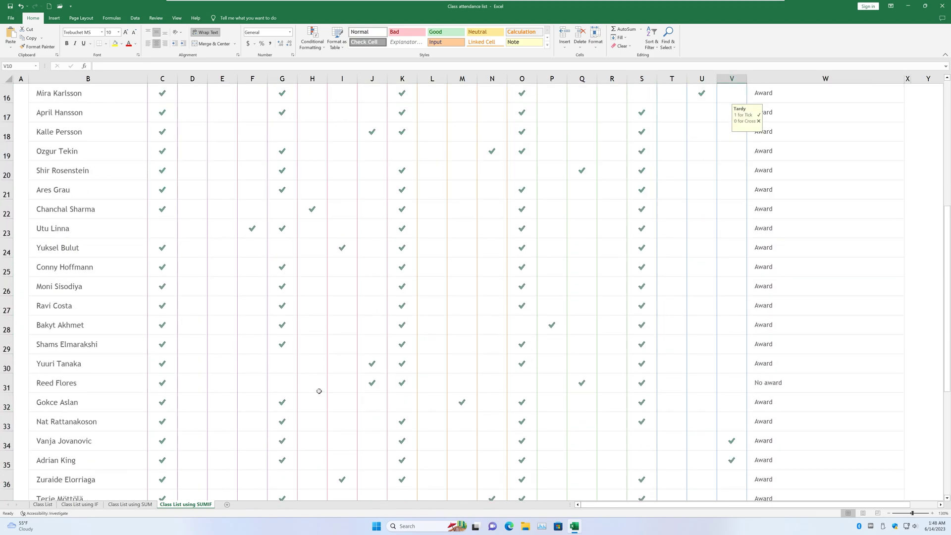
{"action": "left_click", "coordinate": [168, 346]}
{"action": "left_click", "coordinate": [279, 345]}
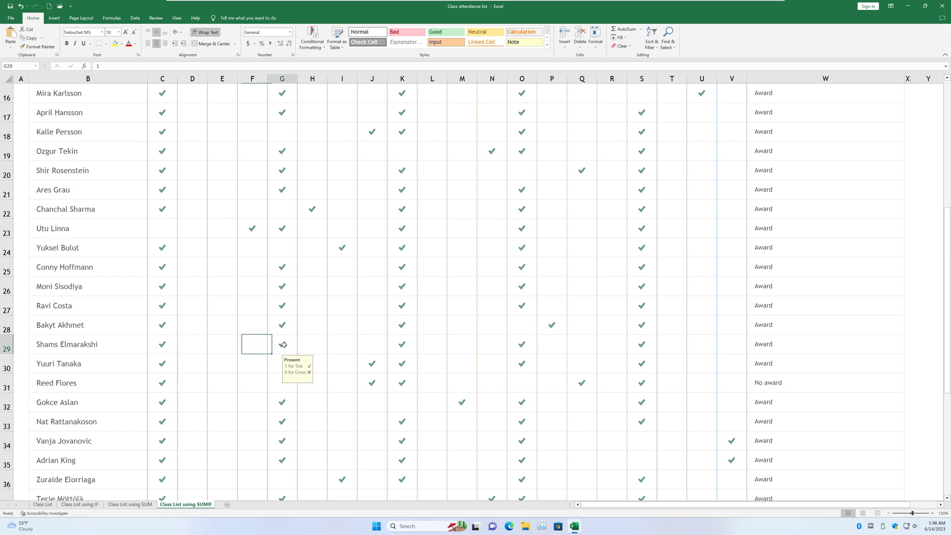
{"action": "left_click", "coordinate": [404, 348]}
{"action": "left_click", "coordinate": [529, 351]}
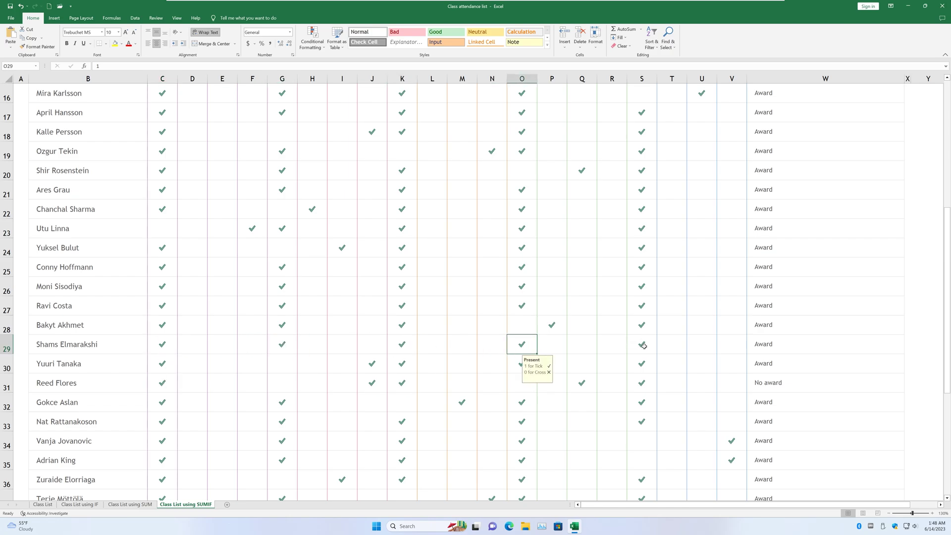
{"action": "left_click", "coordinate": [644, 345]}
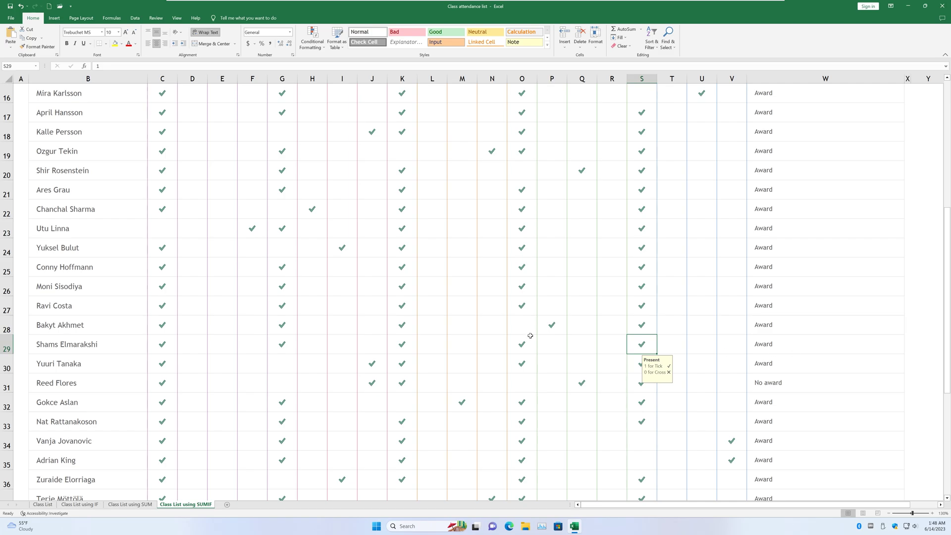
{"action": "scroll", "coordinate": [230, 448], "scroll_direction": "down", "scroll_amount": 4}
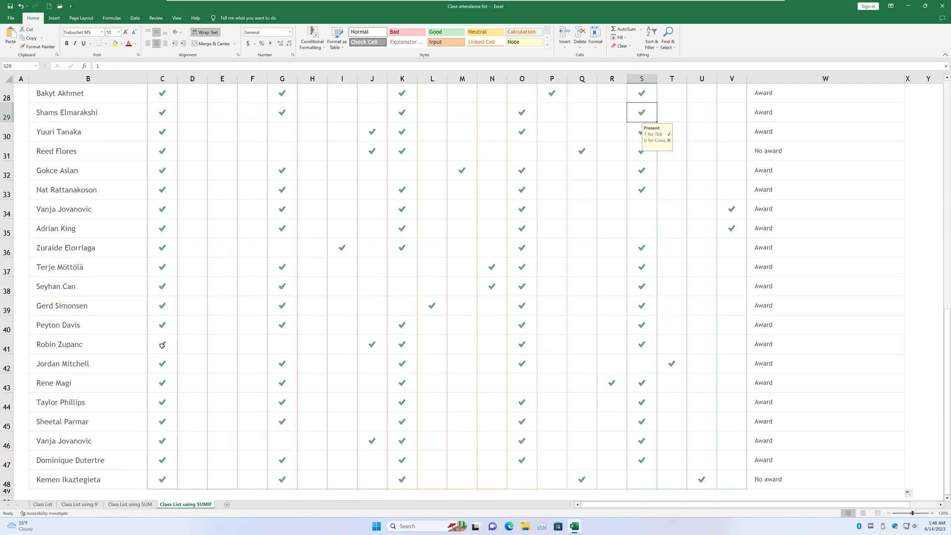
{"action": "left_click", "coordinate": [160, 346]}
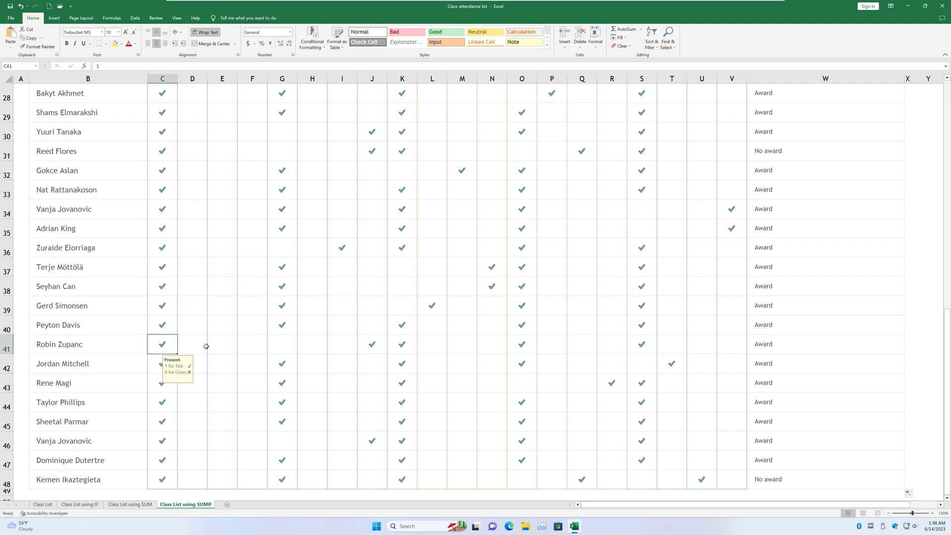
{"action": "left_click", "coordinate": [286, 345]}
{"action": "left_click", "coordinate": [409, 347]}
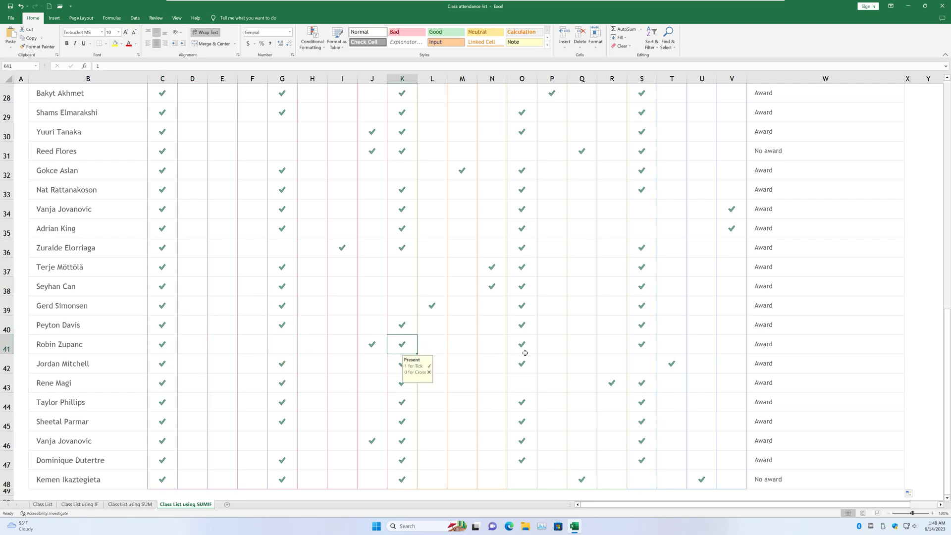
{"action": "left_click", "coordinate": [530, 353]}
{"action": "left_click", "coordinate": [631, 353]}
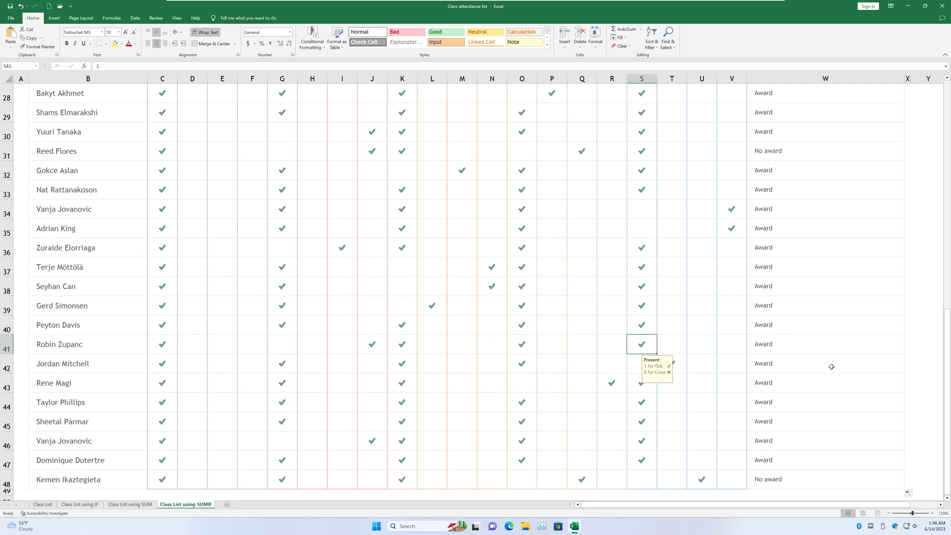
{"action": "scroll", "coordinate": [851, 401], "scroll_direction": "down", "scroll_amount": 2}
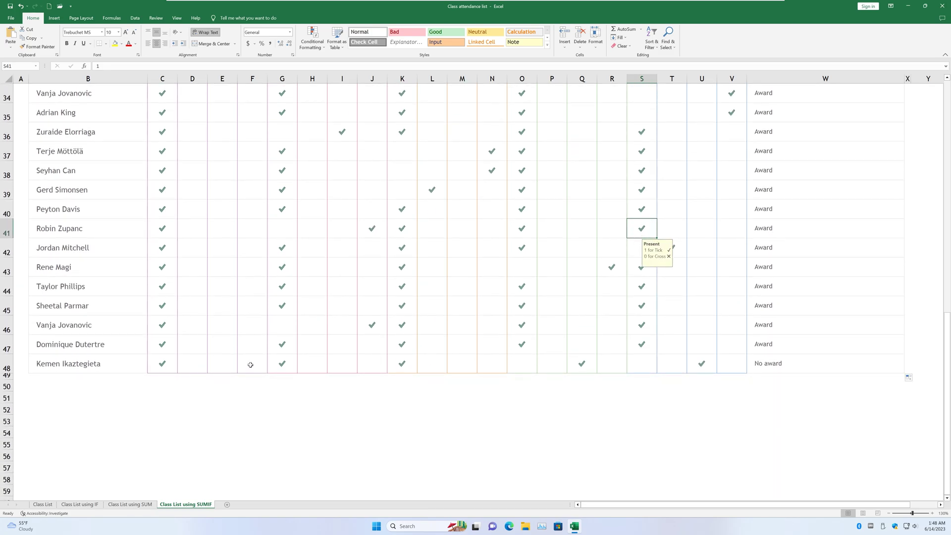
{"action": "left_click", "coordinate": [161, 365]}
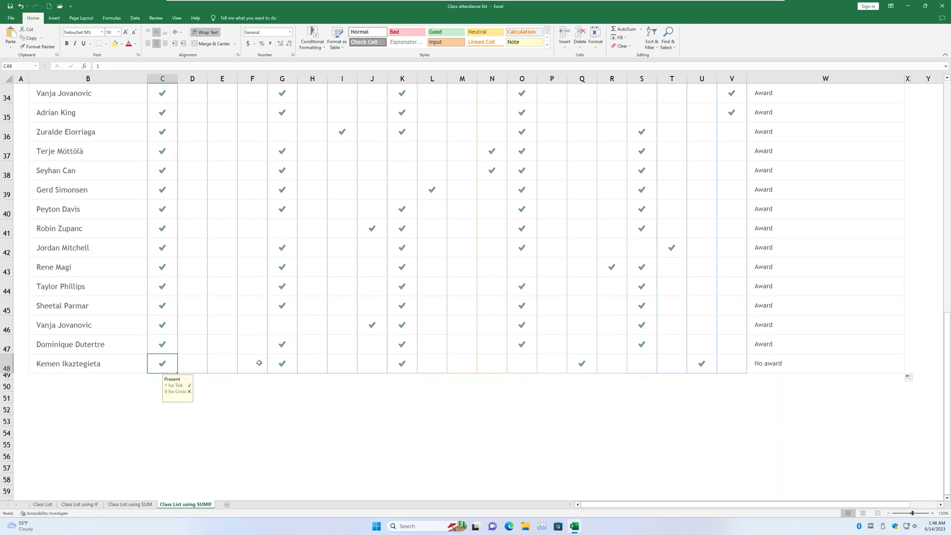
{"action": "left_click", "coordinate": [284, 364]}
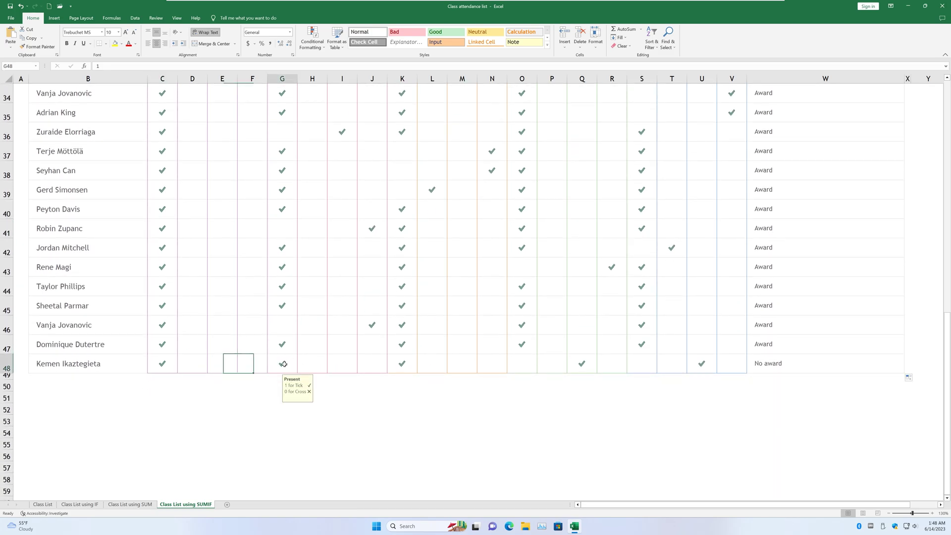
{"action": "left_click", "coordinate": [402, 365]}
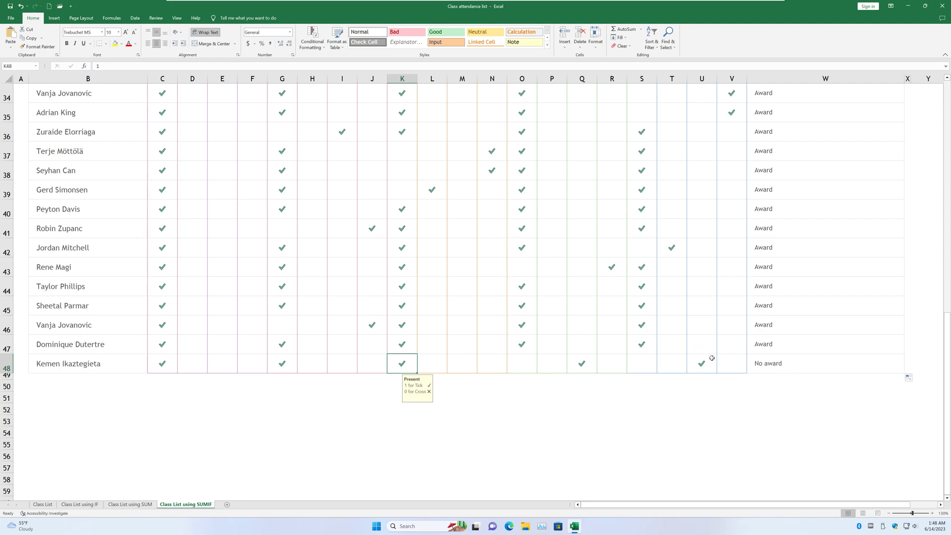
{"action": "scroll", "coordinate": [342, 263], "scroll_direction": "up", "scroll_amount": 6}
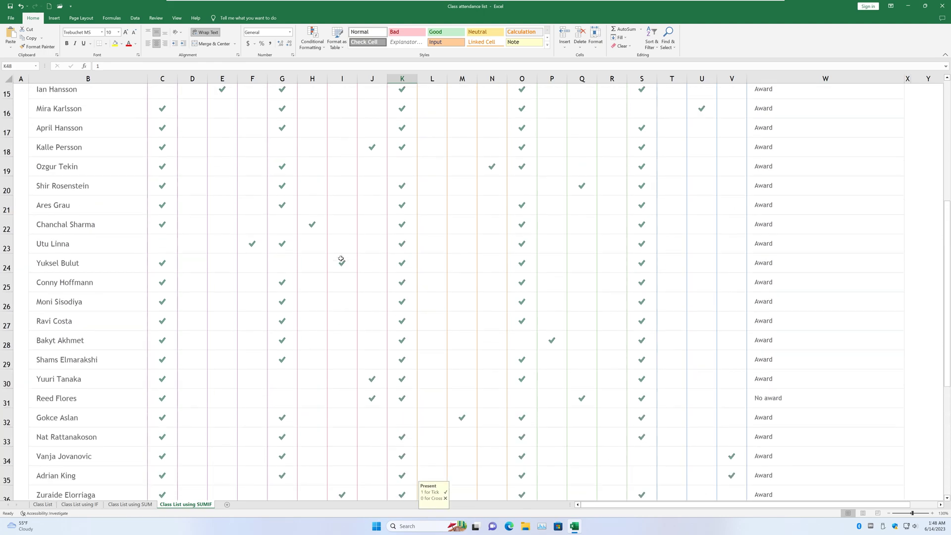
{"action": "scroll", "coordinate": [342, 260], "scroll_direction": "up", "scroll_amount": 5}
{"action": "left_click", "coordinate": [785, 179]}
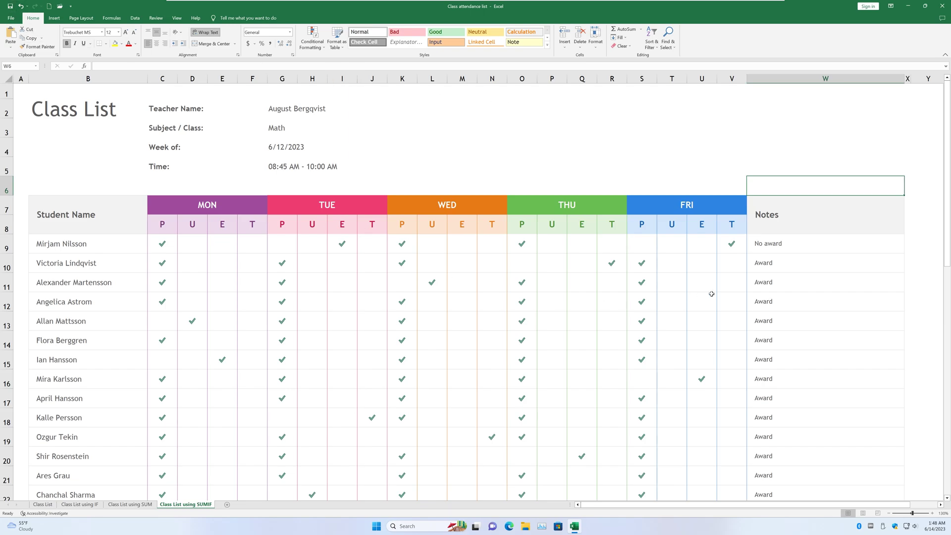
{"action": "left_click", "coordinate": [829, 248]}
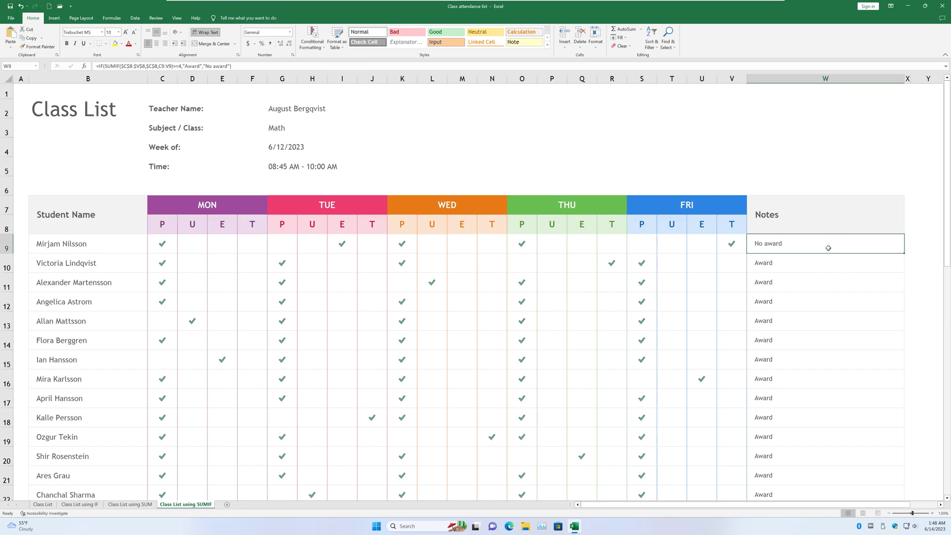